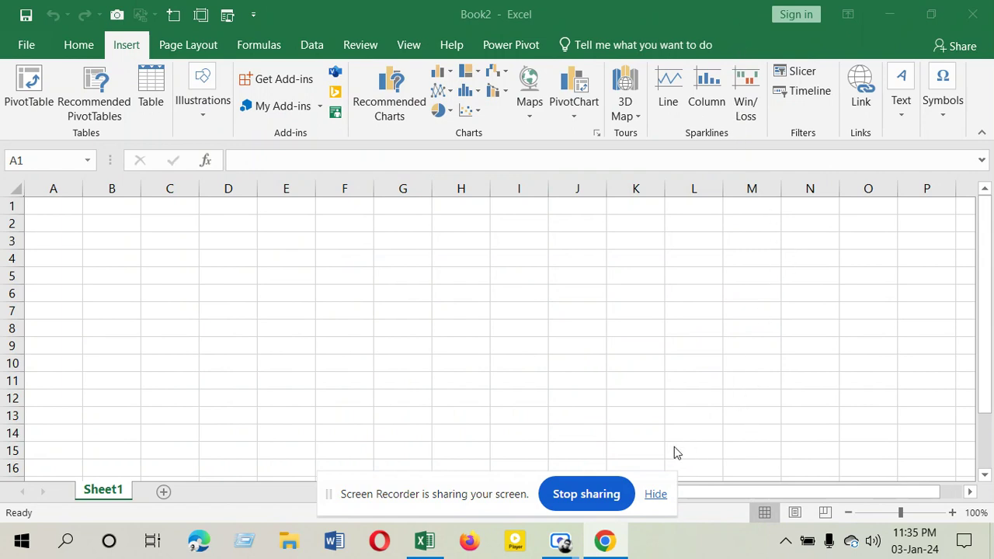
Step: Switch to Firefox and search Google for "worldwide inflation rate 2023 wikipedia"
left_click(471, 542)
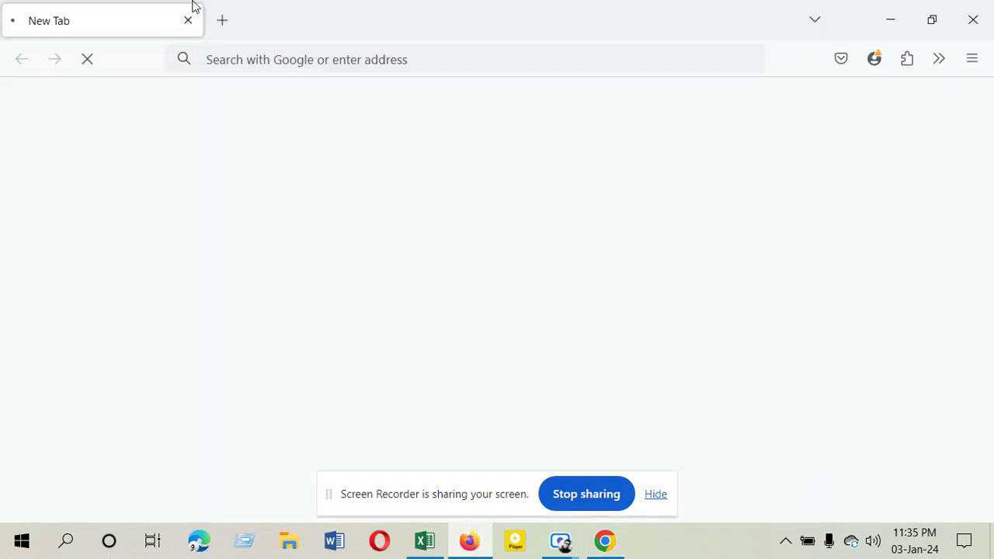
left_click(223, 22)
left_click(188, 21)
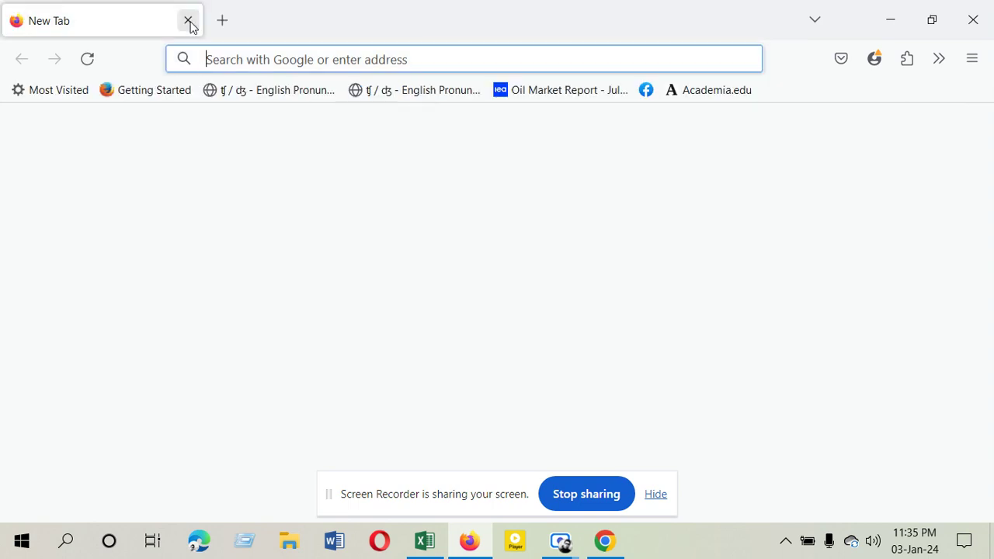
left_click(223, 400)
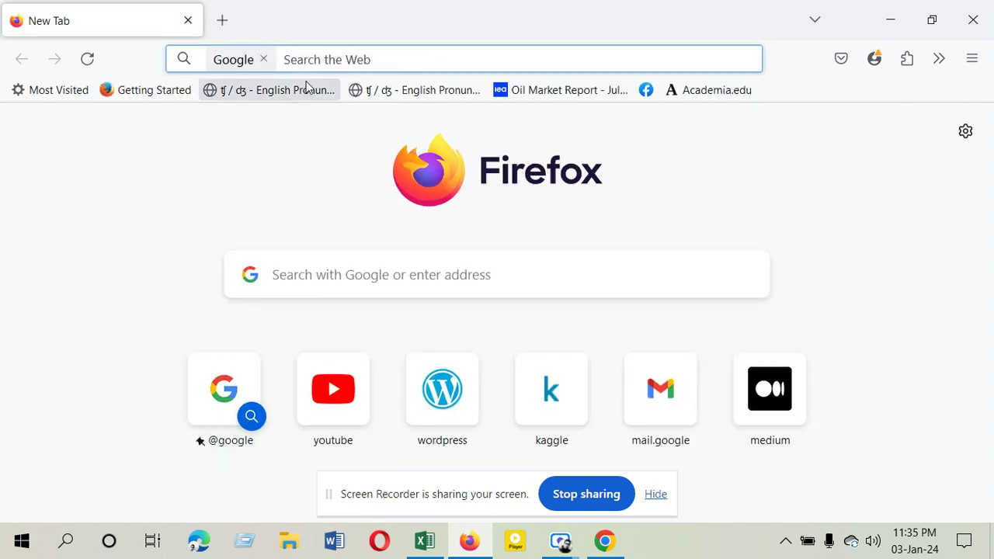
left_click(330, 60)
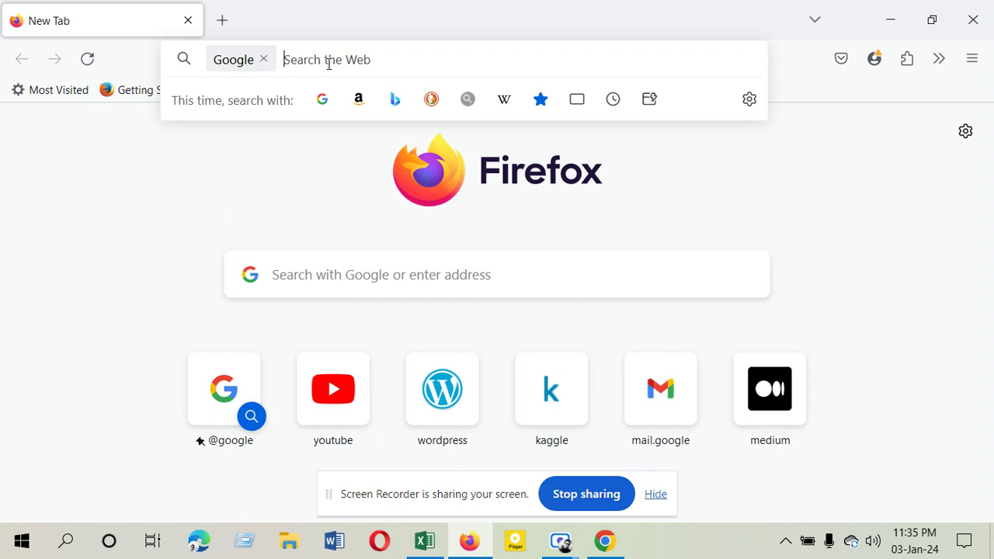
type("w")
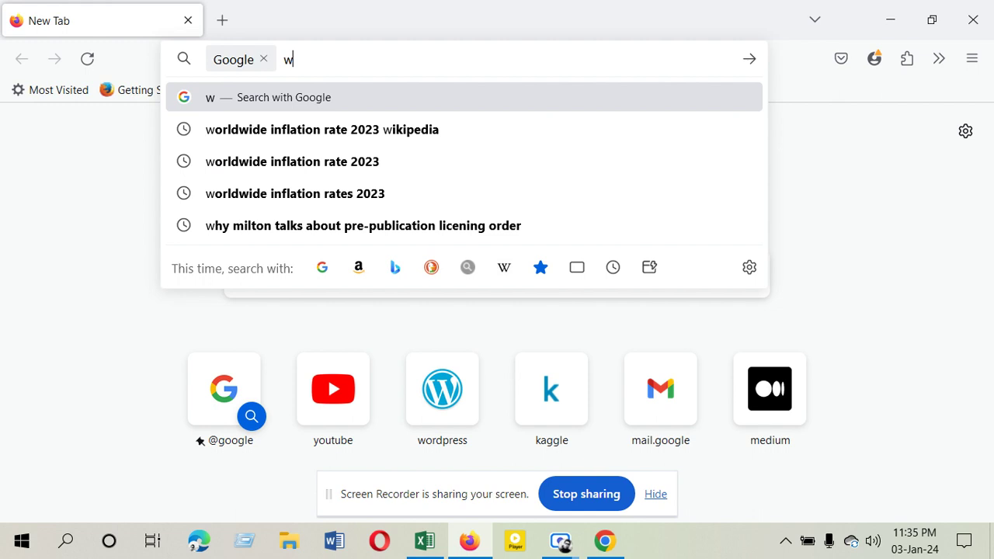
type("orldw")
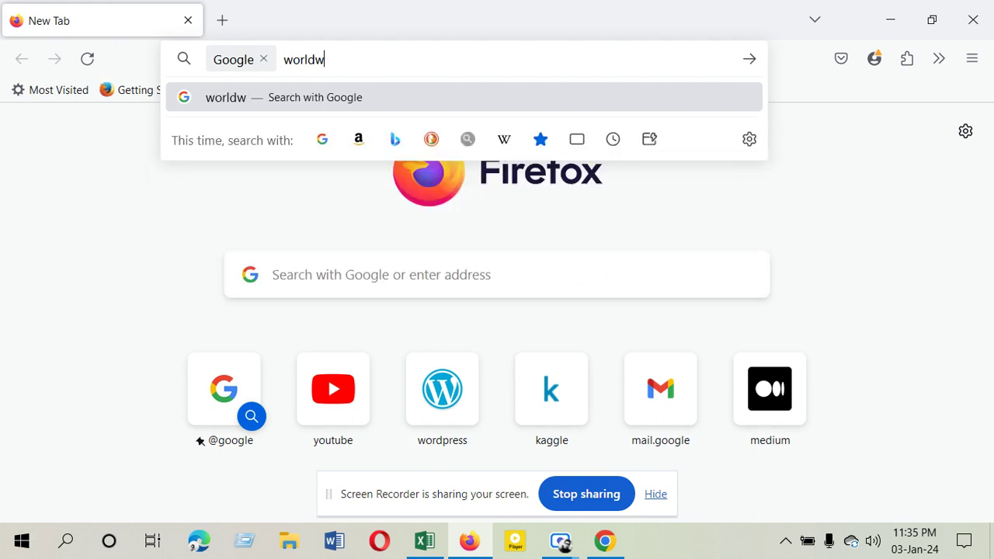
type("ide inf")
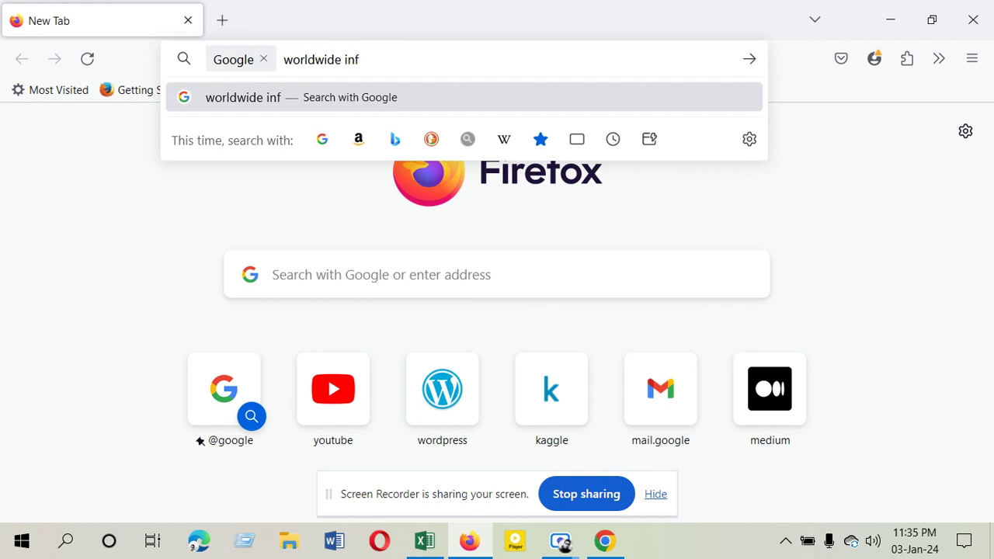
type("lation r")
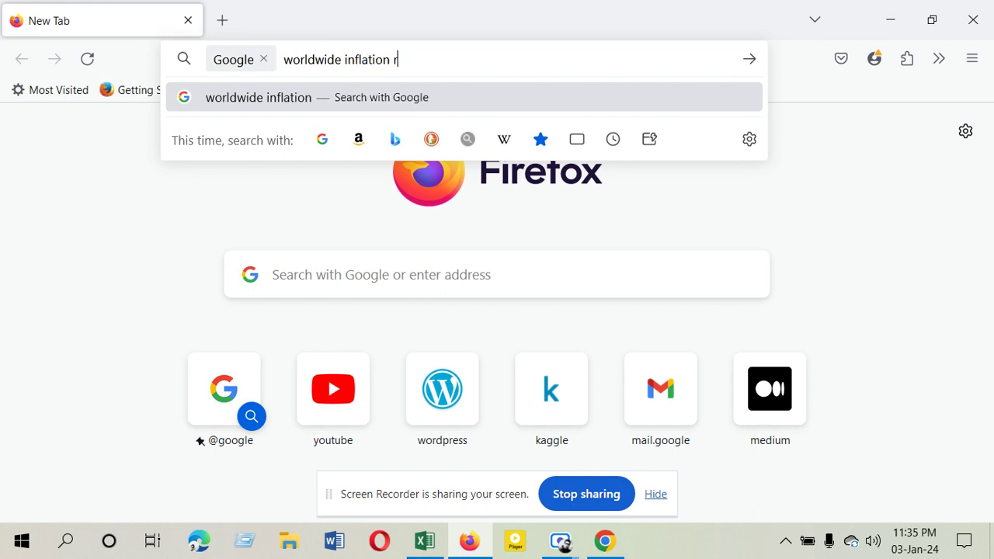
type("ate 2023")
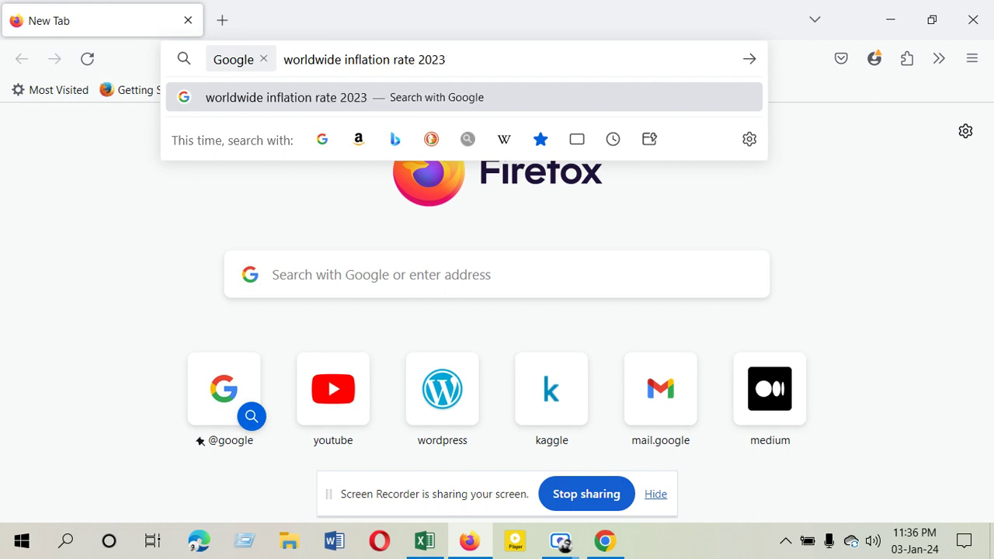
type(" wik")
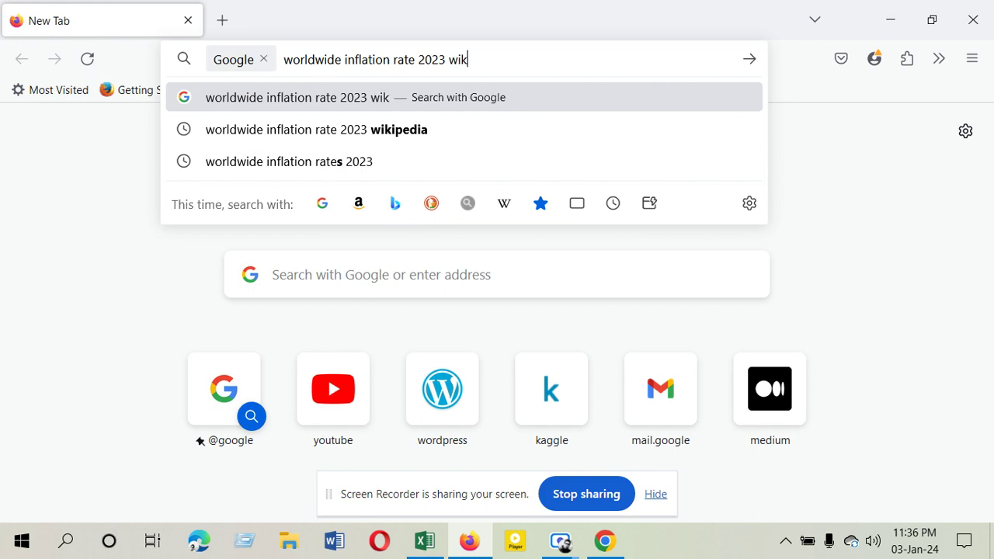
type("ipedia")
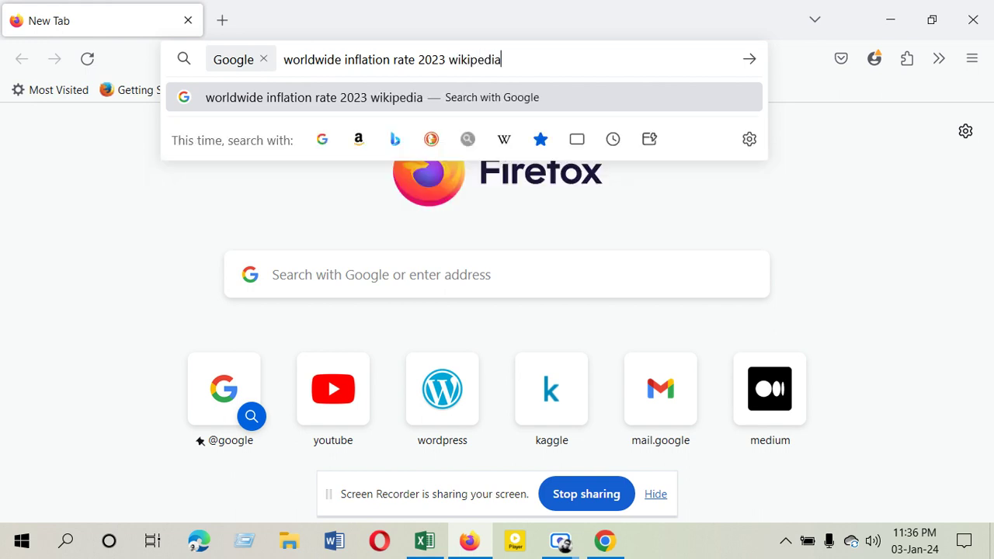
key("Return")
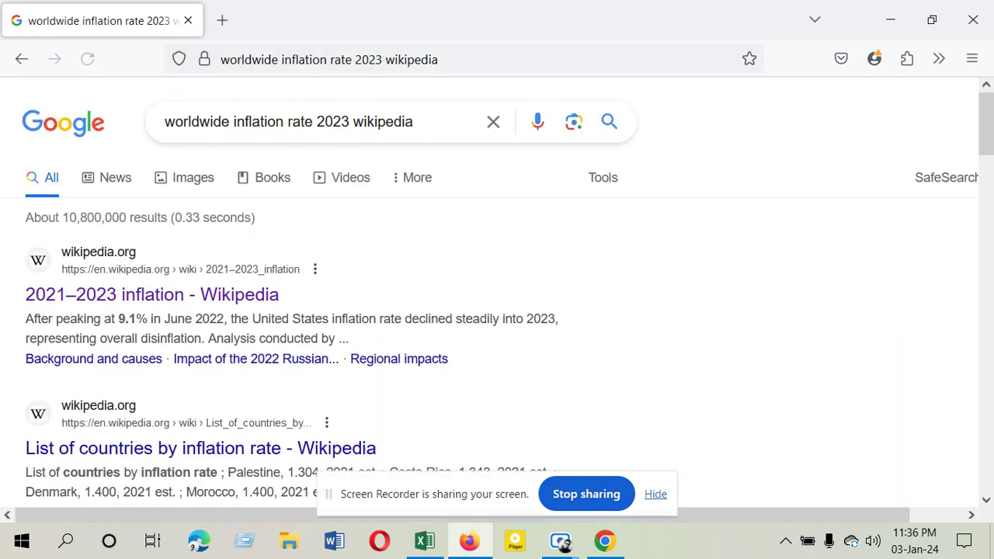
Step: Open the Wikipedia article "2021–2023 inflation" and copy the Inflation rates table's rows from Europe/Central Asia through World, without the header row
left_click(264, 296)
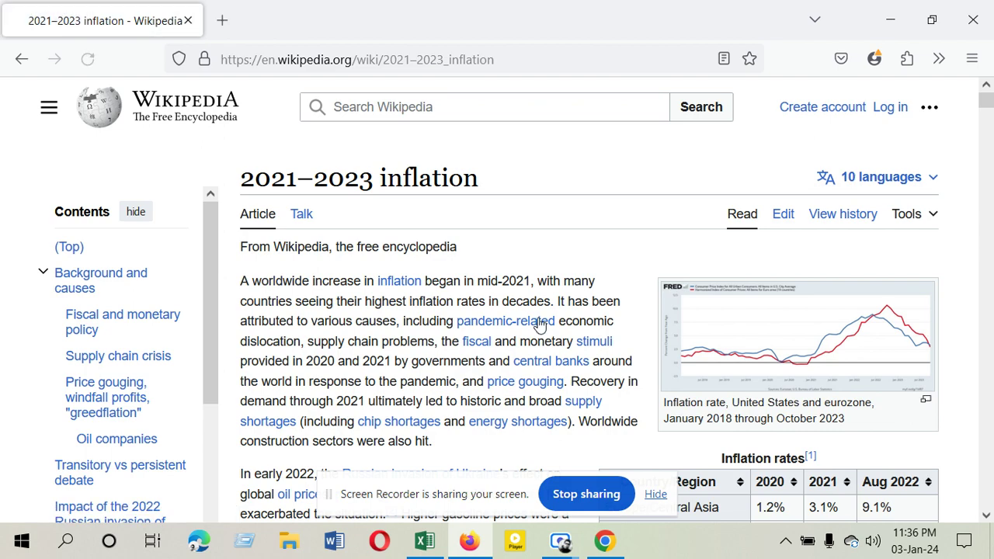
scroll(540, 325, "down", 2)
scroll(539, 325, "down", 1)
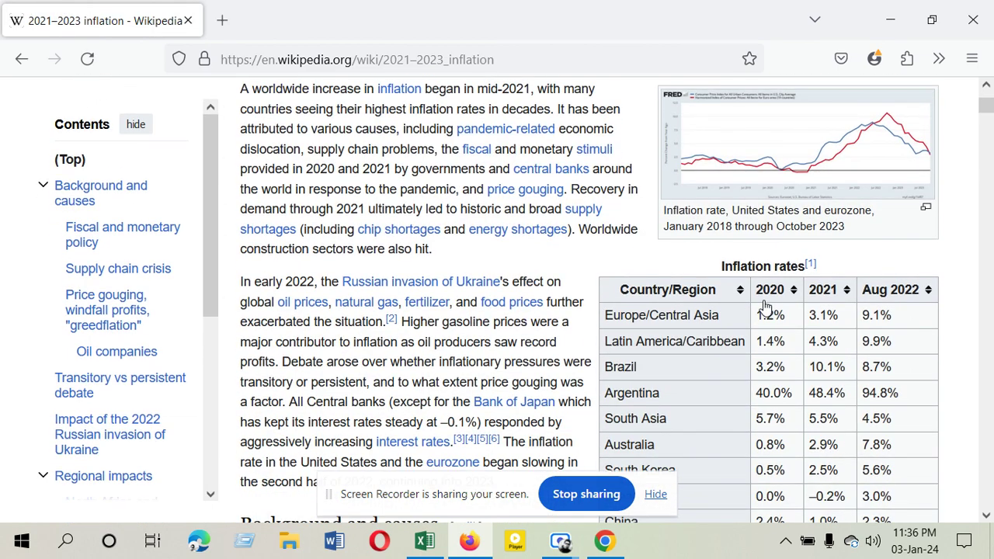
scroll(644, 291, "down", 2)
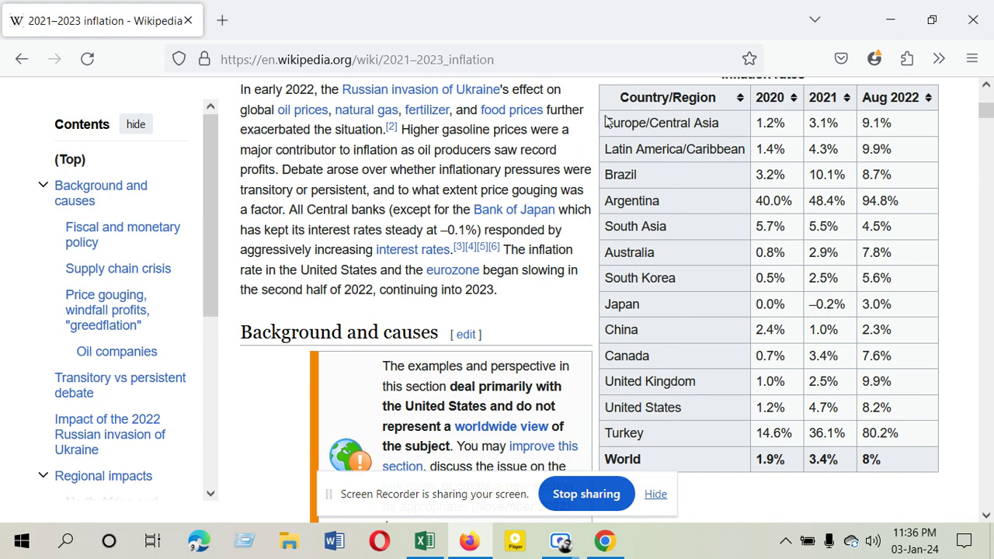
left_click_drag(606, 121, 684, 206)
left_click(684, 207)
left_click_drag(607, 123, 889, 462)
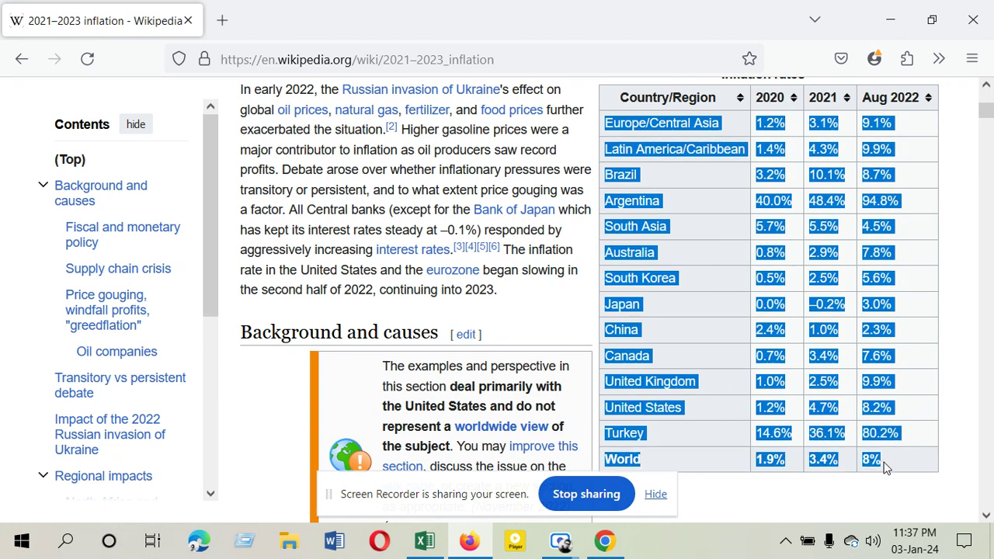
right_click(883, 330)
left_click(840, 345)
Step: Switch to the Excel workbook Book2, paste the copied rows at A4 with source formatting, and widen column A for the country names
left_click(424, 541)
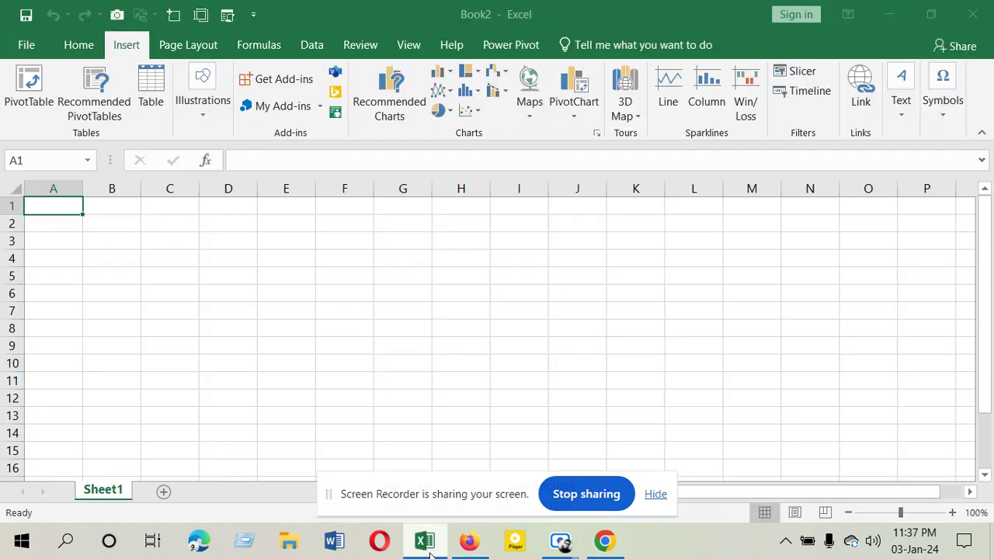
left_click(51, 260)
right_click(53, 262)
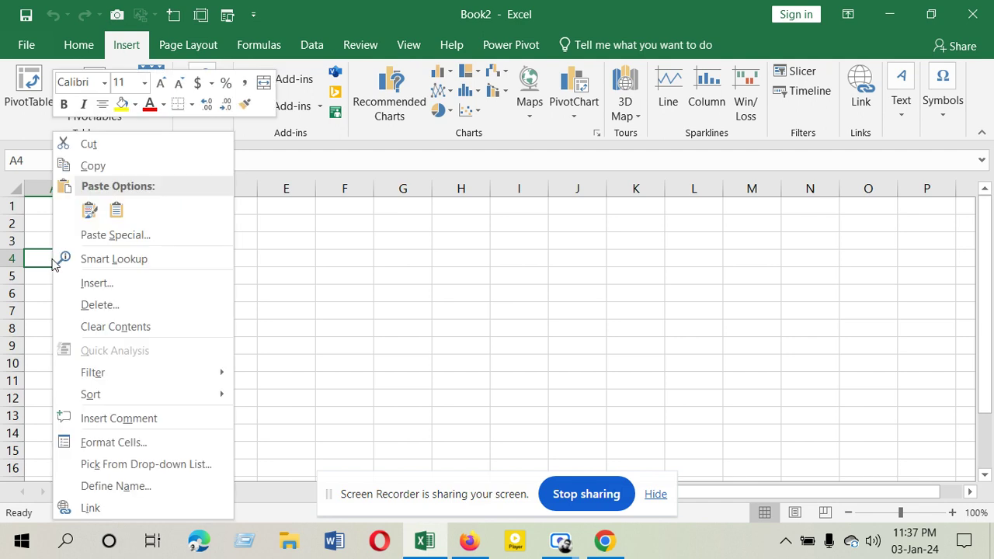
left_click(87, 211)
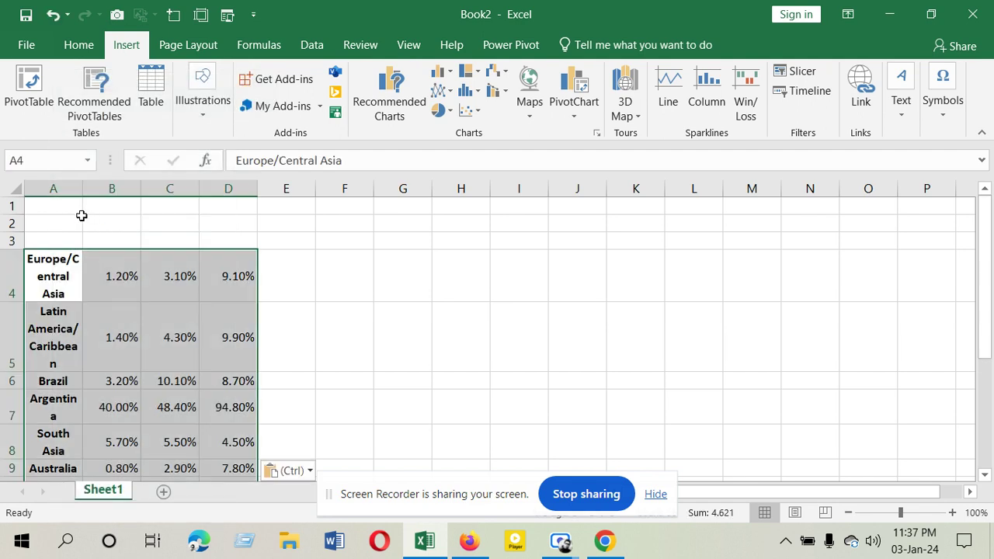
left_click_drag(79, 189, 101, 184)
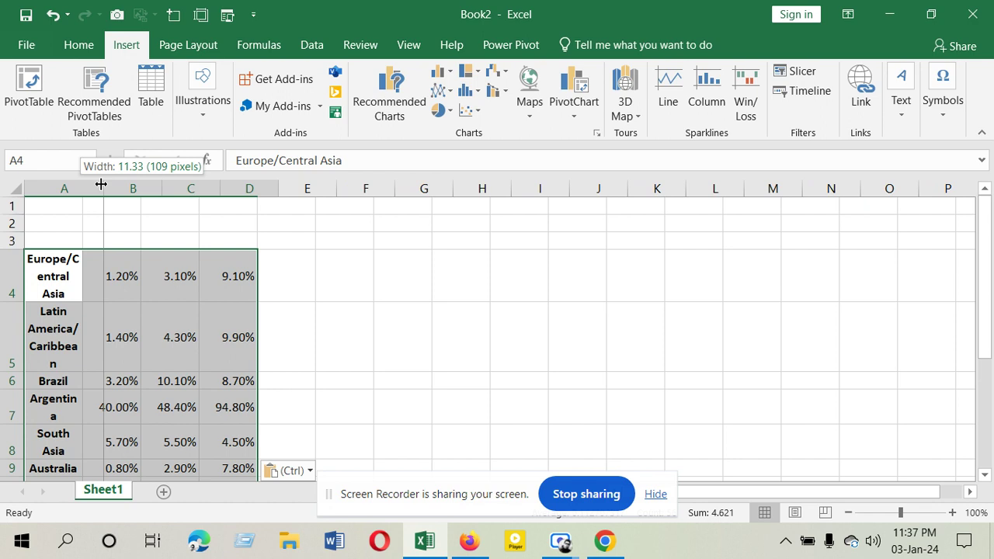
left_click_drag(101, 184, 129, 180)
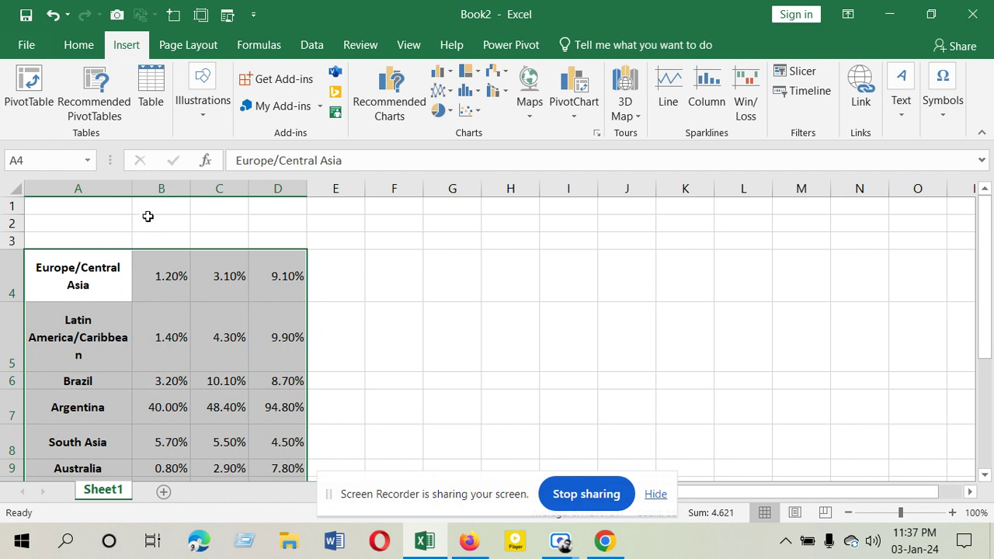
Step: Merge and center cells B2:C2 and enter the heading "Inflation Rate" in them
left_click_drag(135, 222, 220, 229)
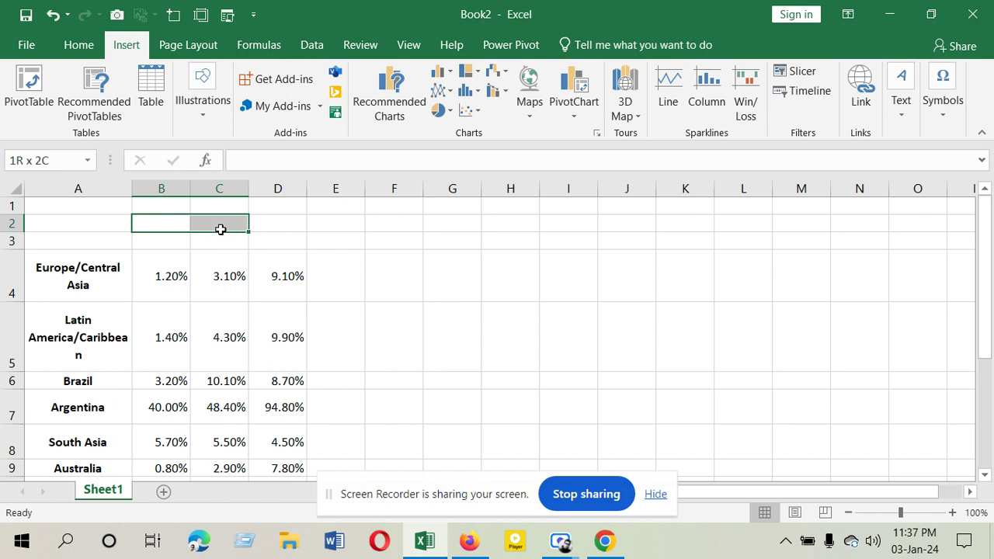
left_click_drag(221, 229, 220, 230)
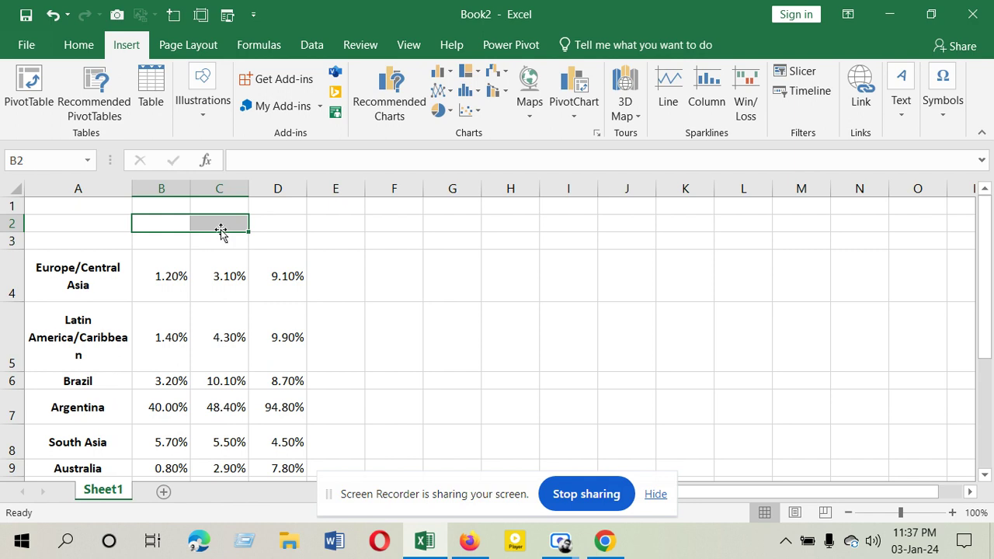
left_click(75, 47)
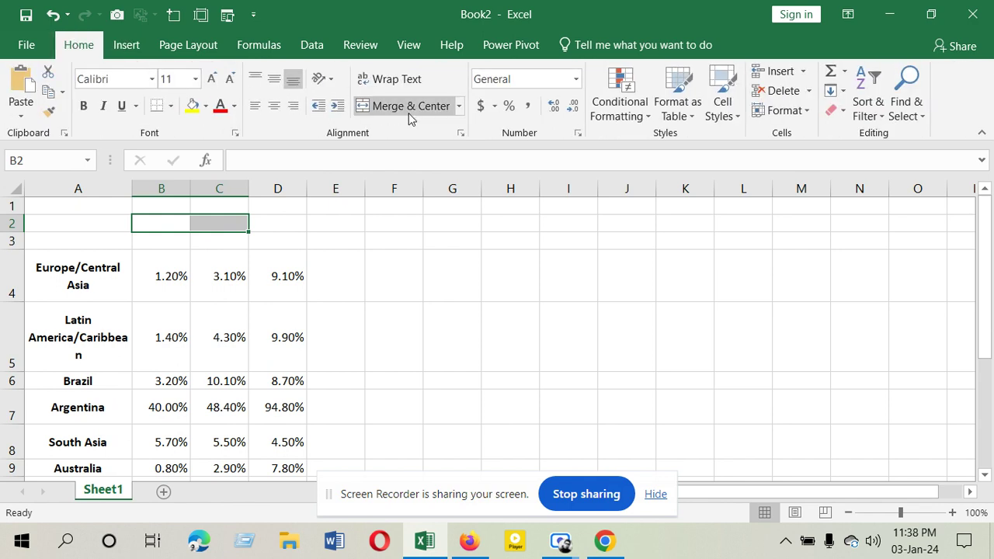
left_click(410, 108)
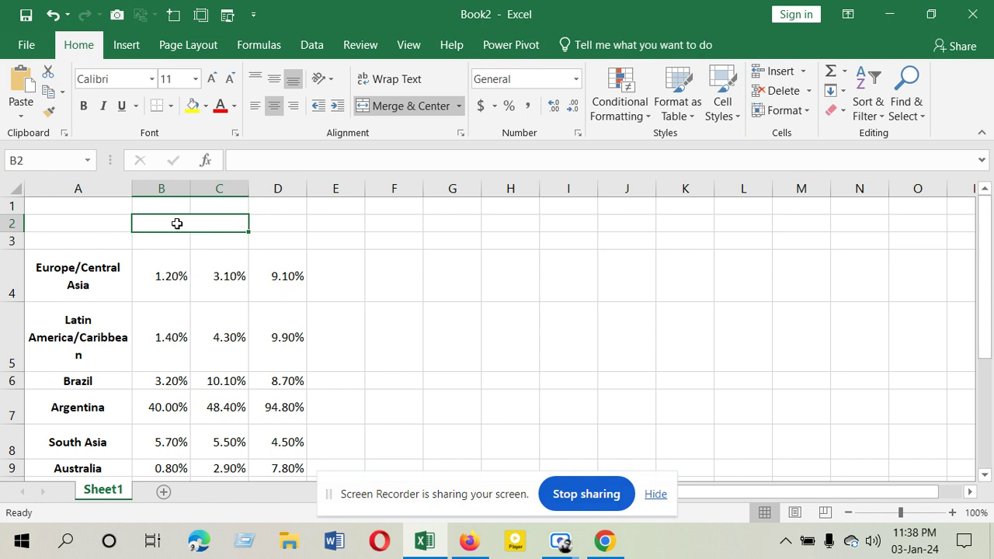
type("In")
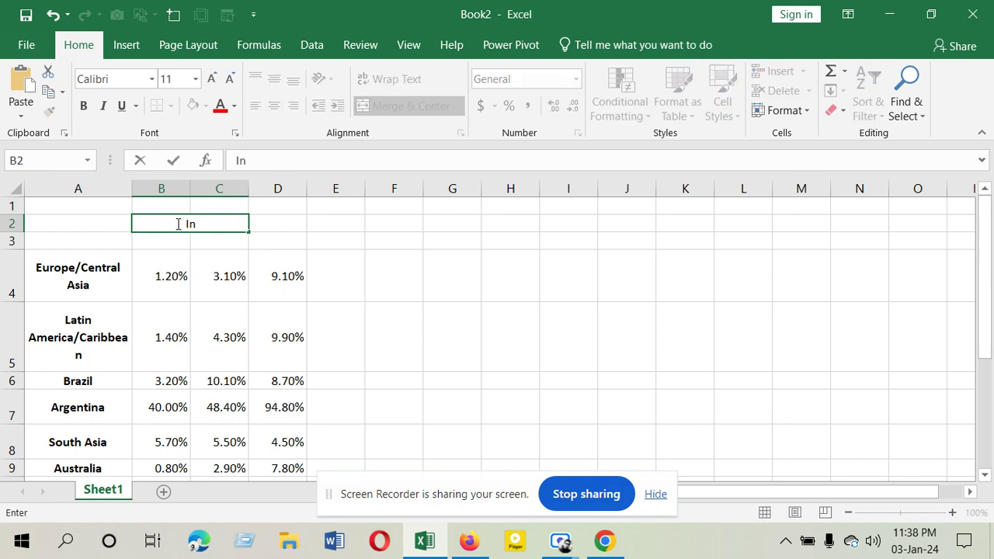
type("flation Rate")
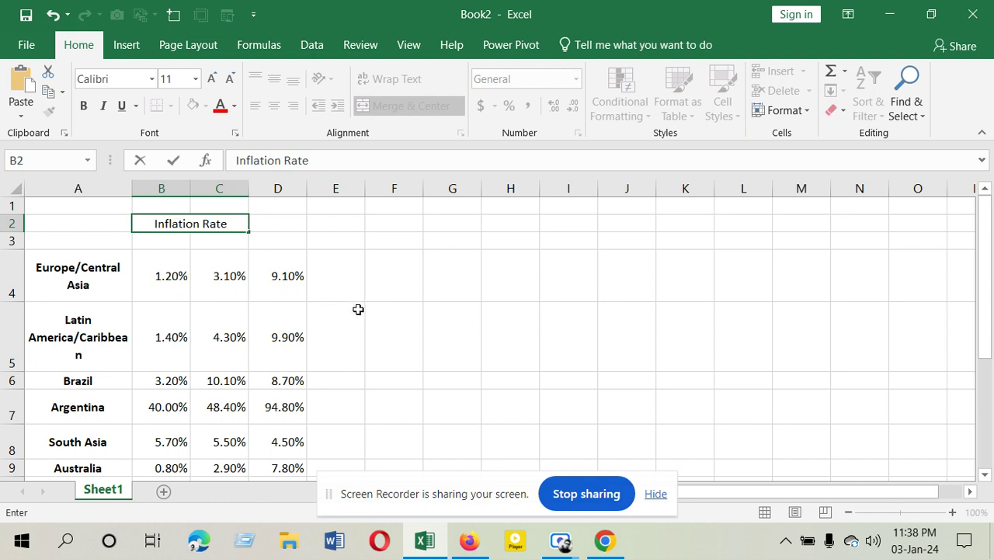
Step: Enter the column headers Country, 2020, 2021 and 2022 in cells A3 to D3
left_click(84, 243)
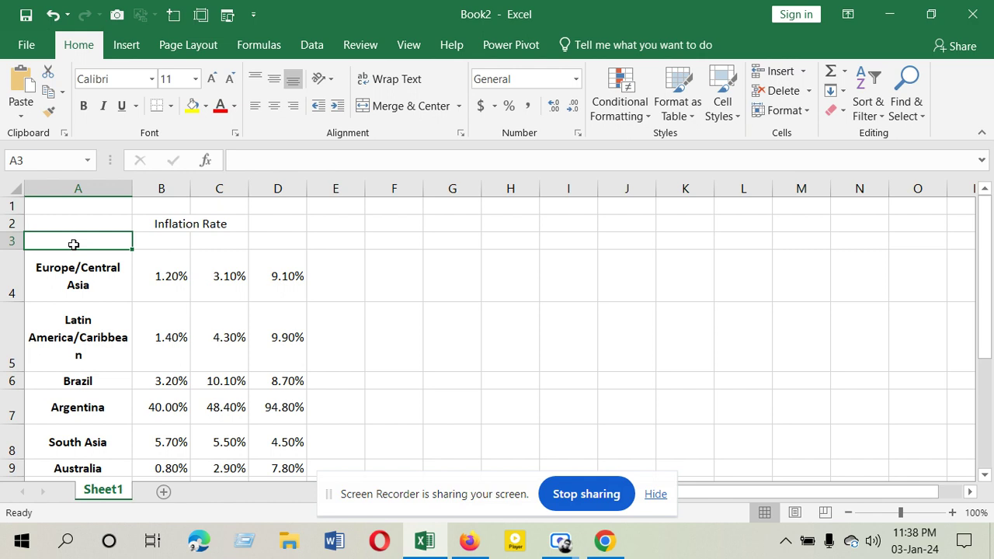
type("Countr")
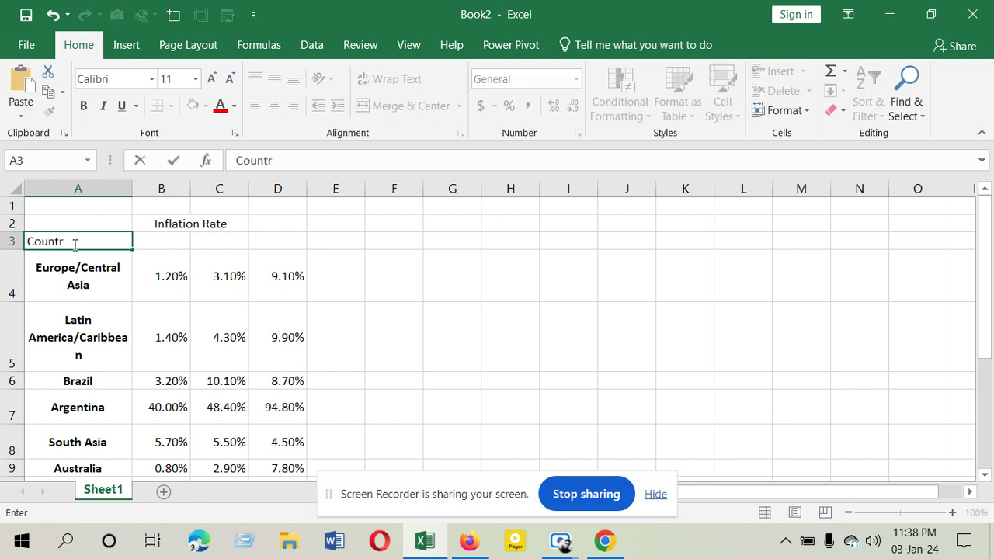
type("y")
left_click(173, 243)
type("2020")
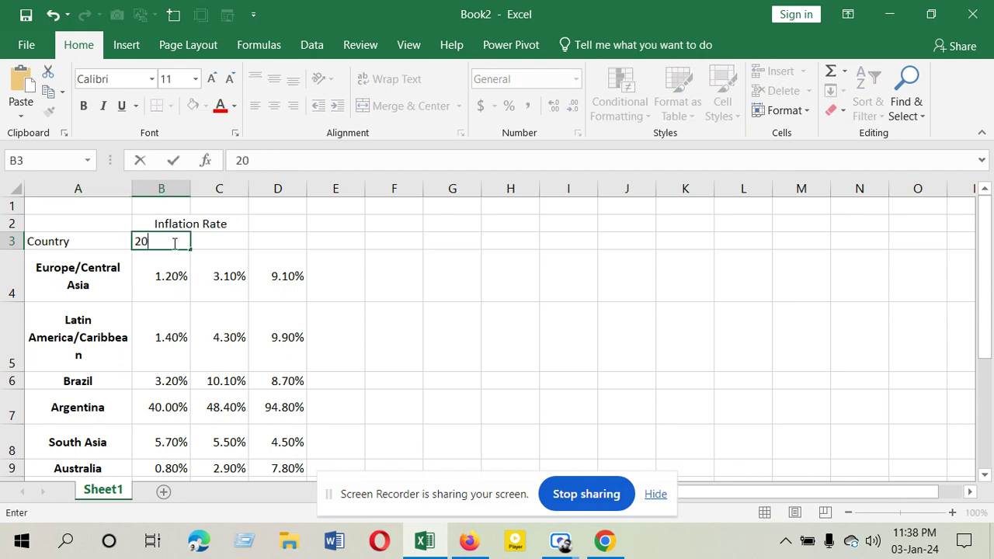
left_click(230, 243)
type("2021")
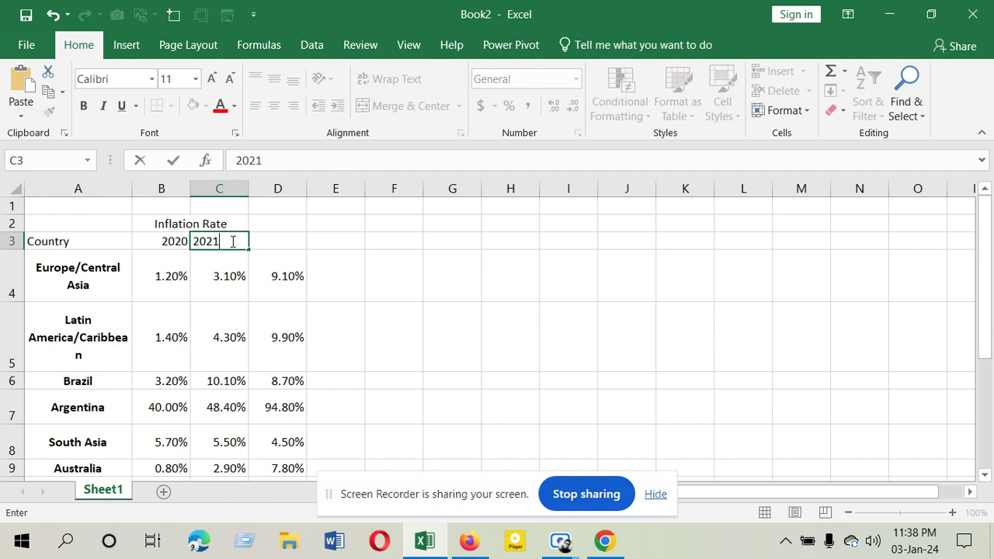
left_click(292, 243)
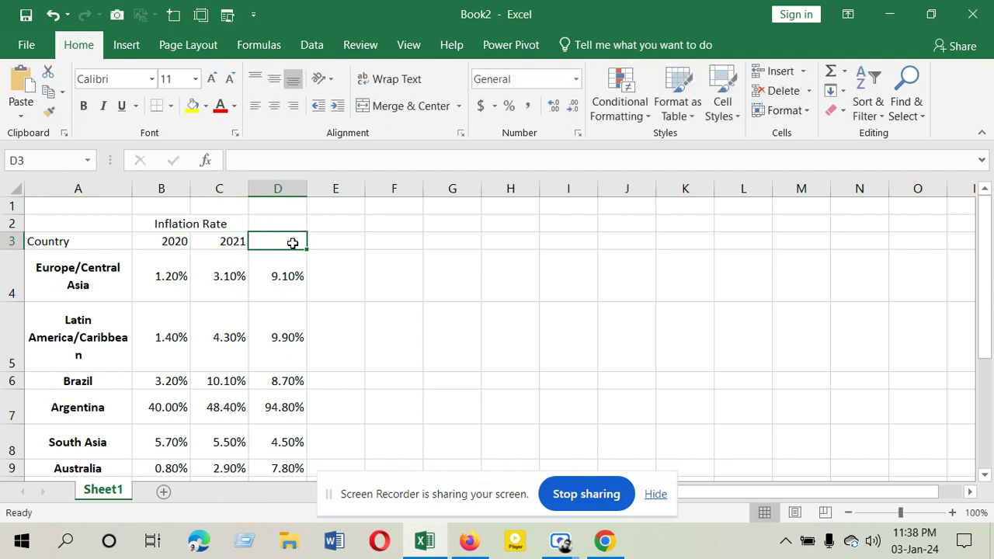
type("2022")
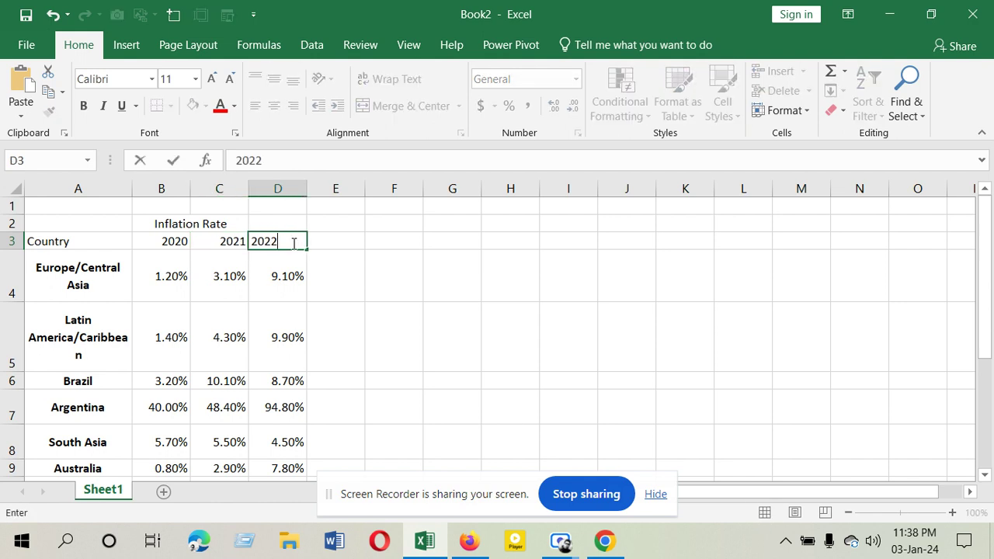
left_click(94, 244)
left_click_drag(94, 245, 293, 433)
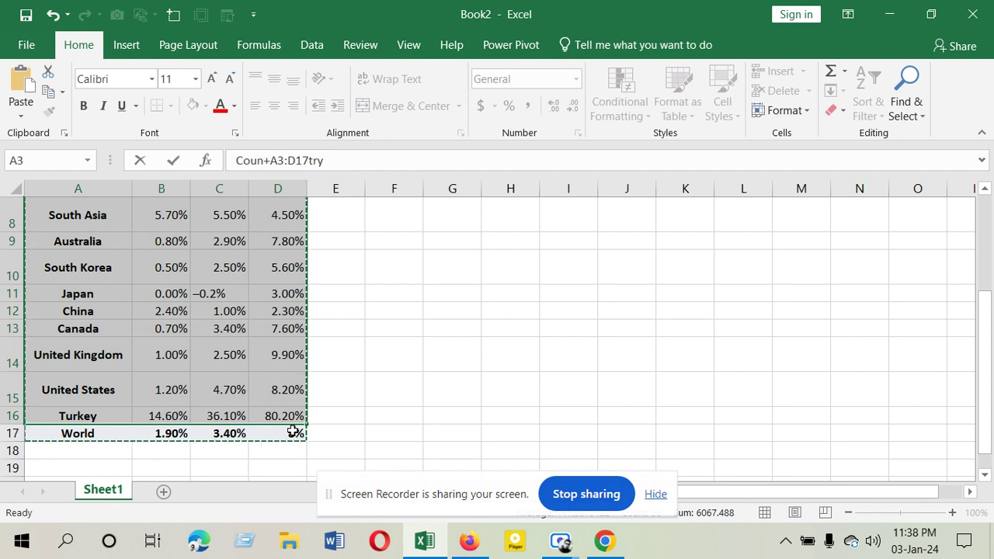
scroll(292, 428, "up", 3)
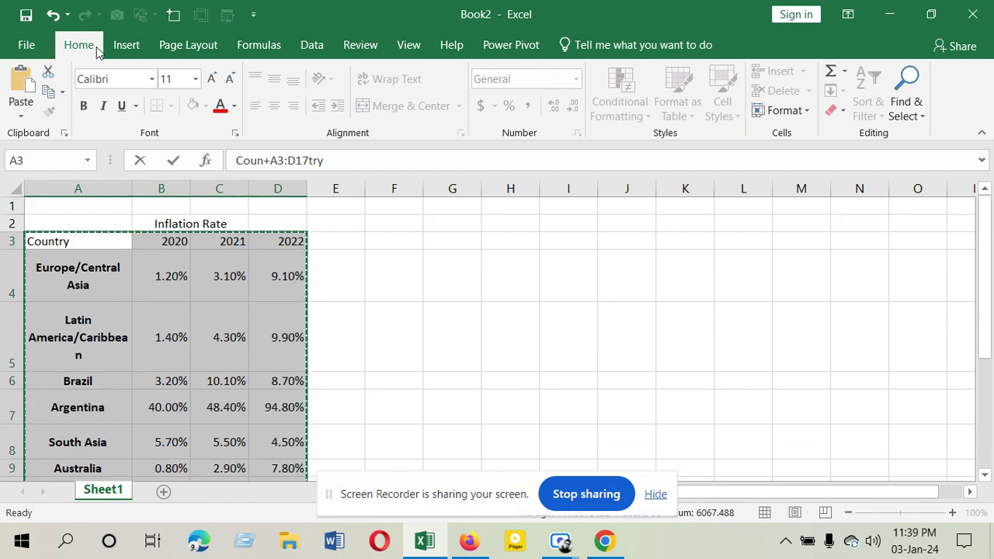
left_click(124, 45)
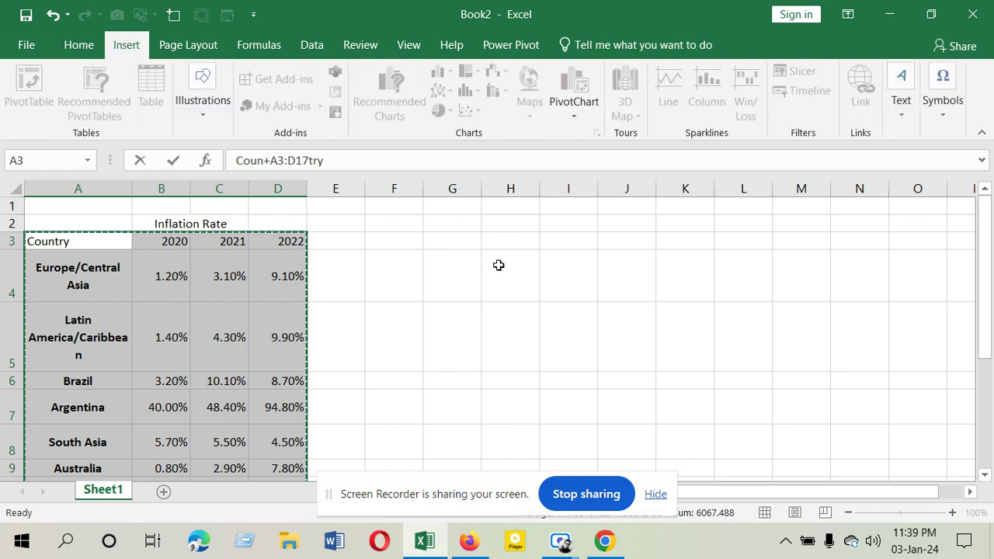
left_click(498, 265)
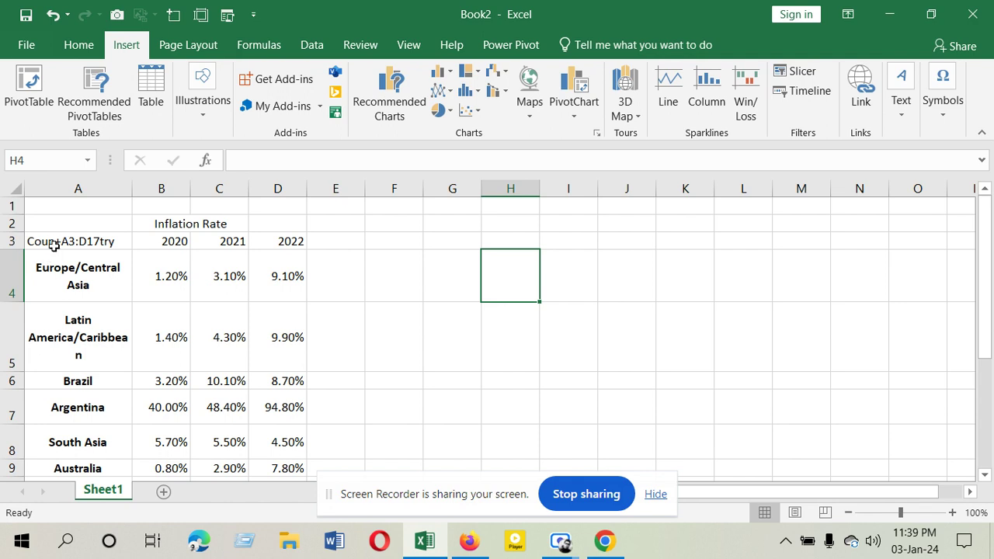
left_click(51, 14)
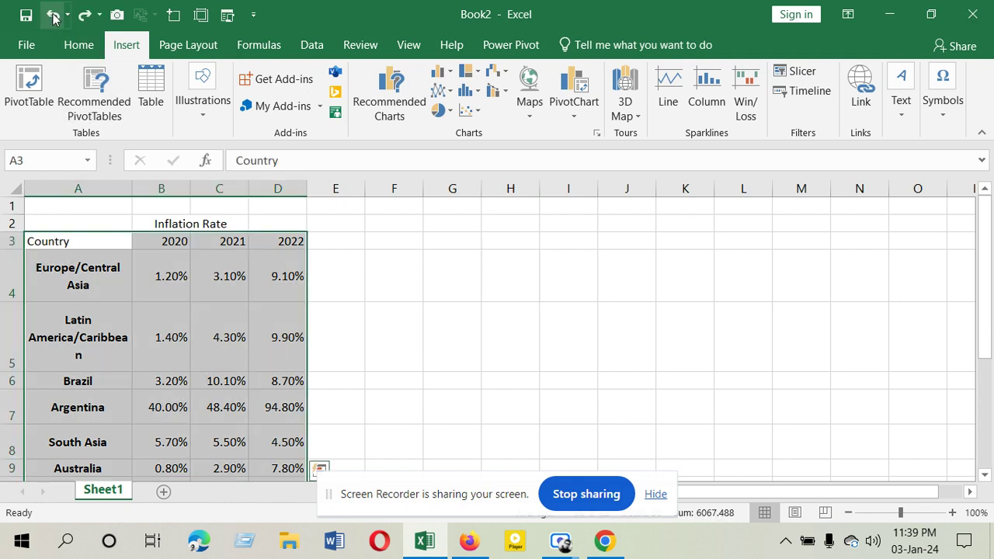
Step: Format the range A3:D16 as a table with headers, using the medium style with a blue header row and gray banded rows
scroll(342, 331, "down", 7)
scroll(338, 324, "up", 2)
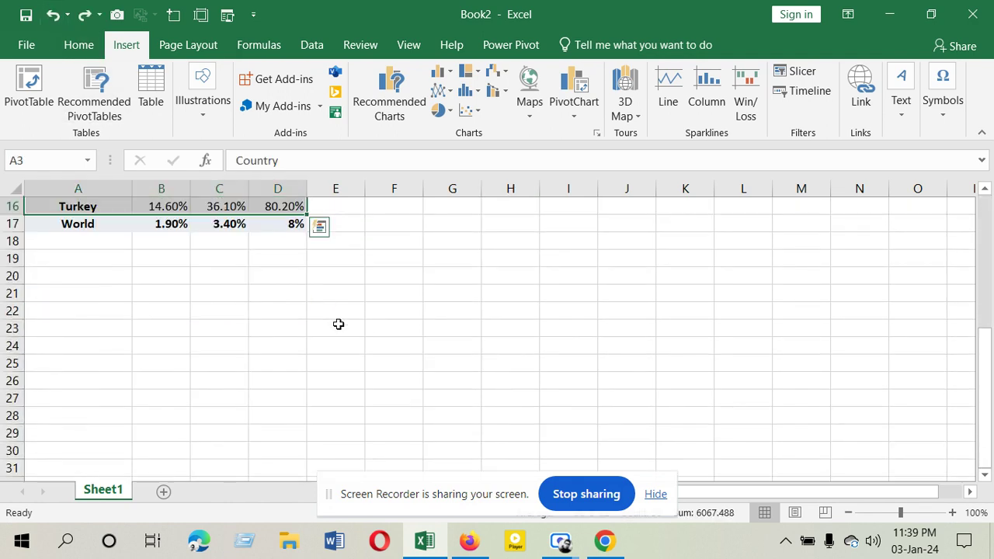
scroll(339, 324, "up", 5)
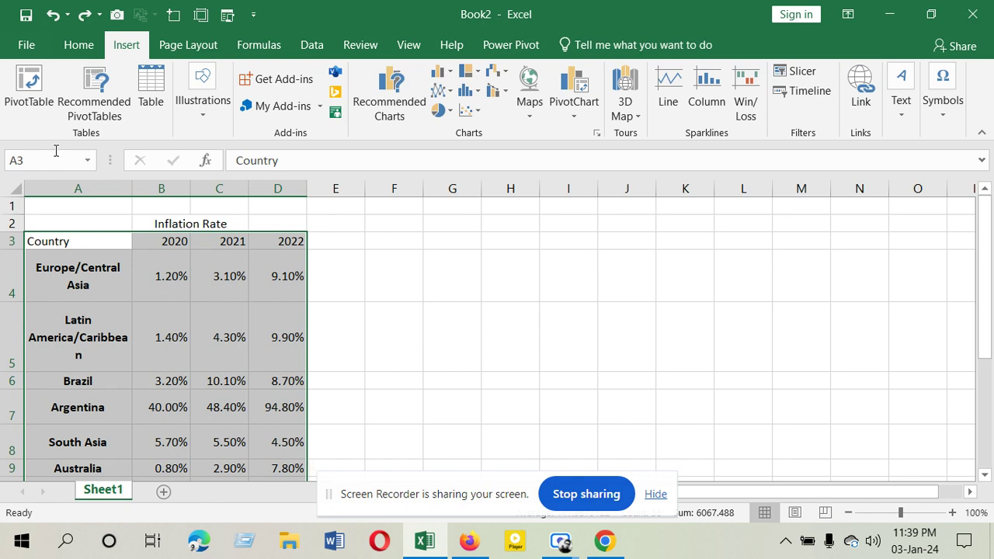
left_click(79, 47)
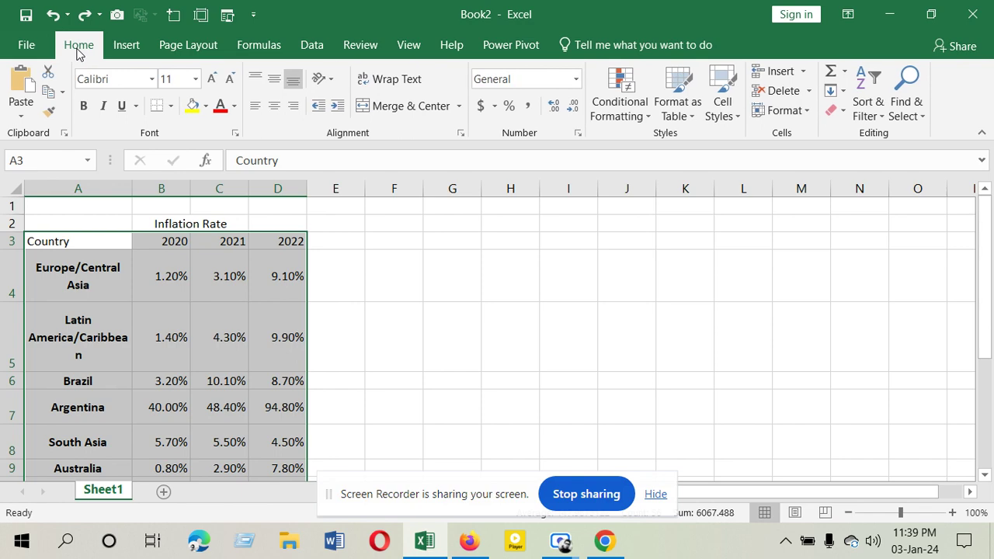
left_click(691, 118)
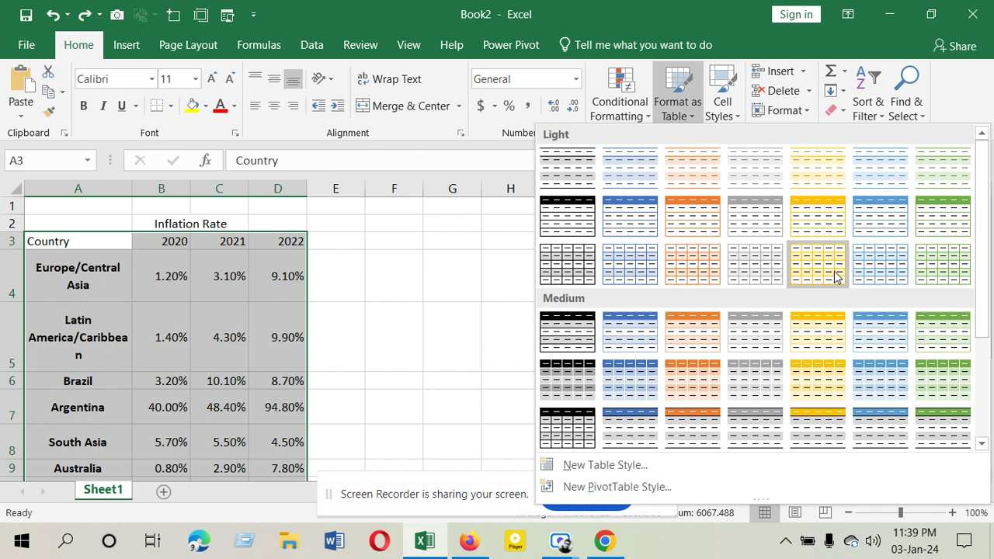
scroll(764, 236, "down", 3)
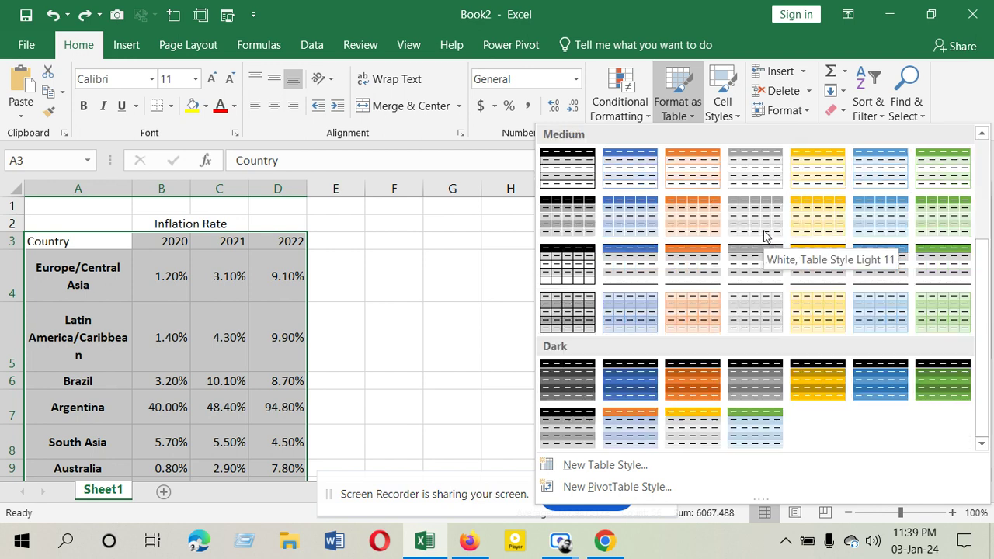
left_click(610, 265)
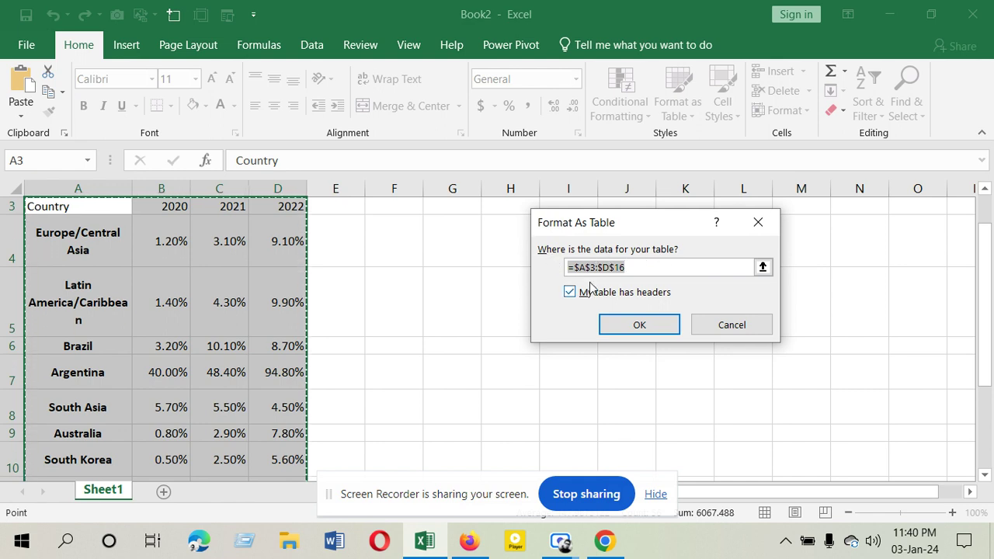
left_click(641, 269)
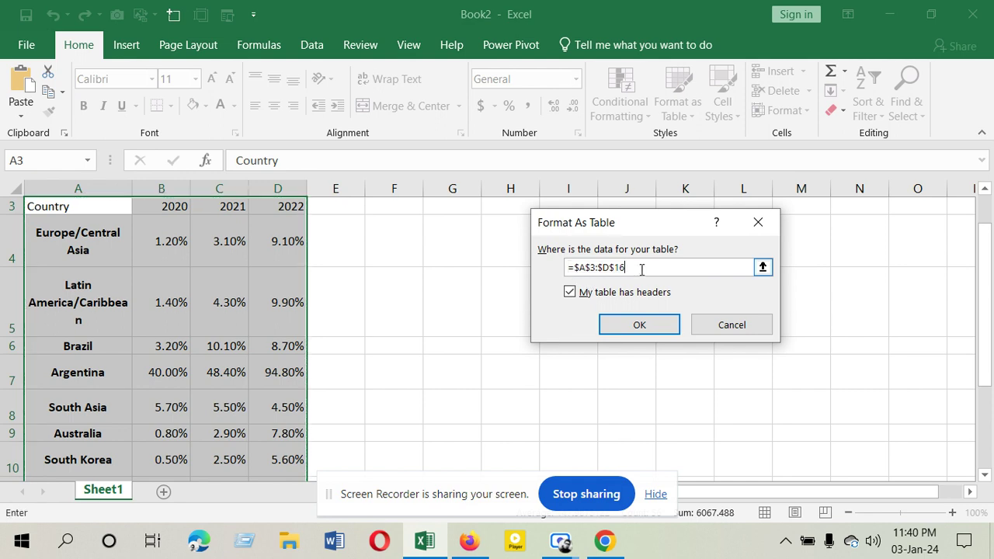
left_click_drag(641, 269, 571, 267)
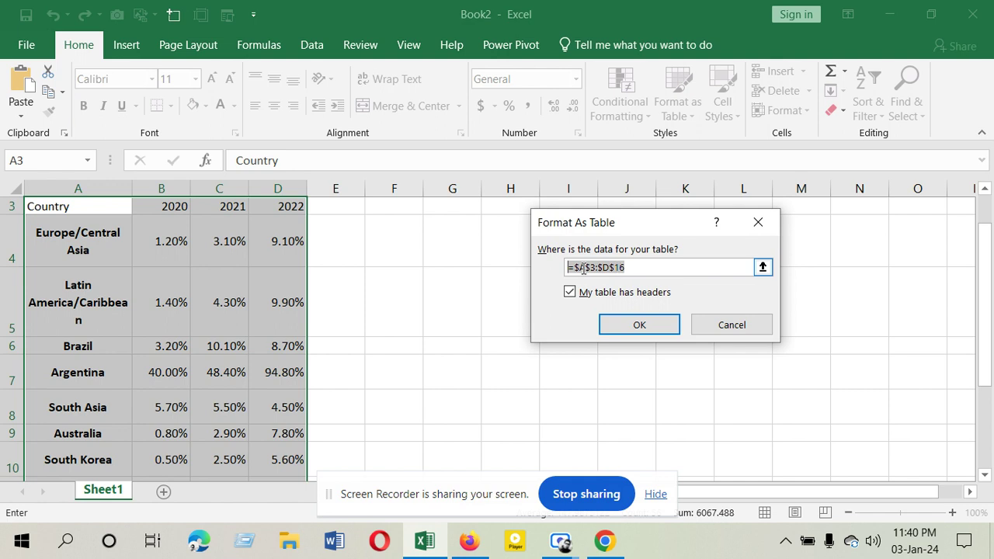
scroll(340, 313, "up", 1)
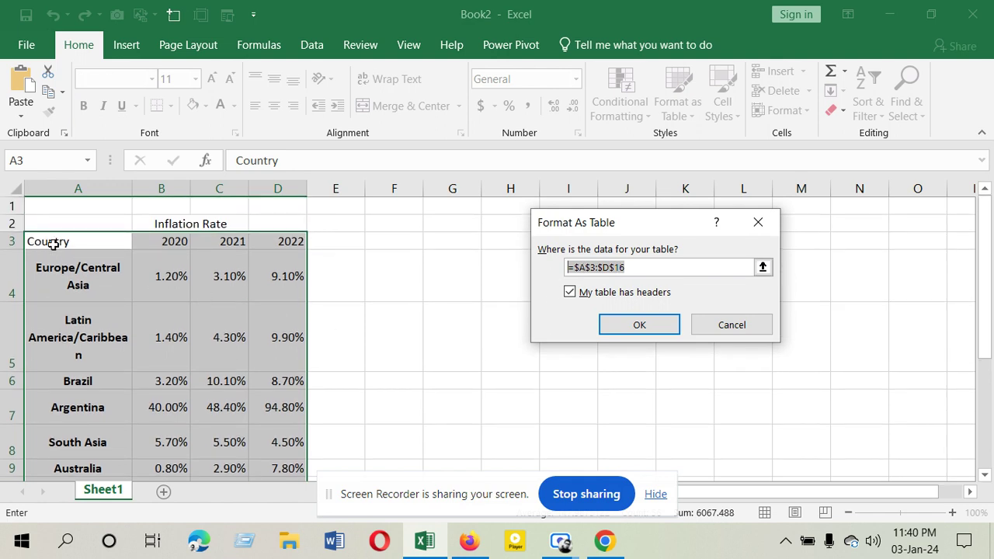
scroll(53, 243, "down", 4)
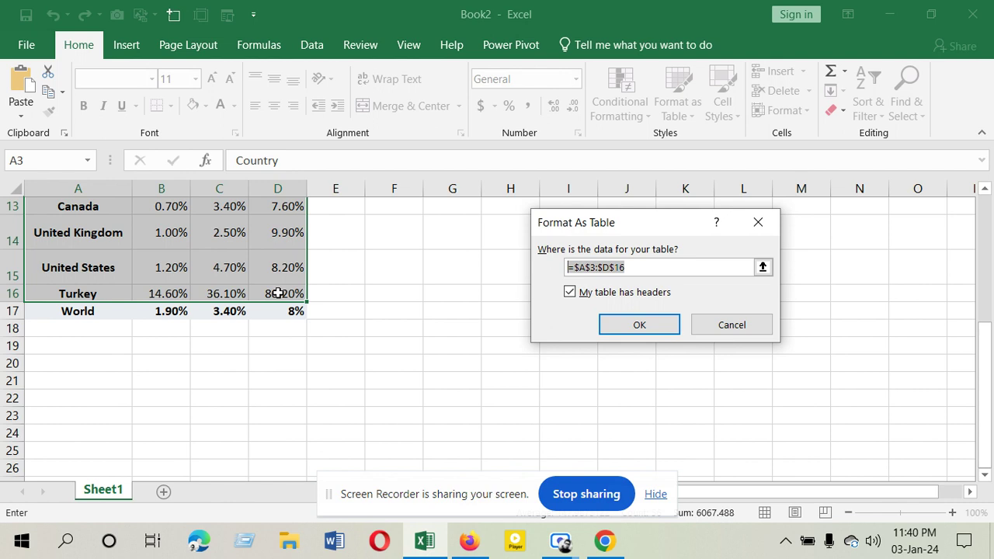
left_click(662, 328)
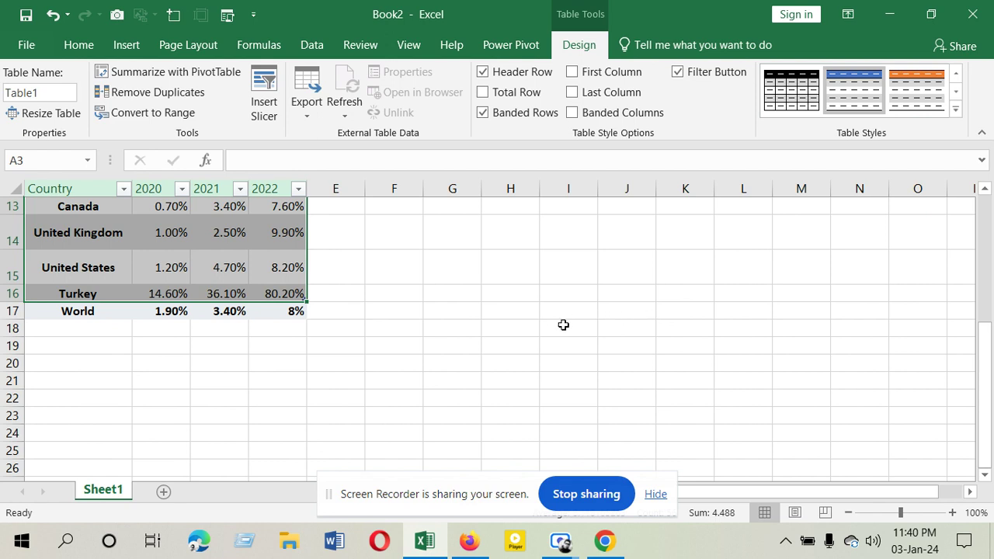
scroll(563, 325, "up", 4)
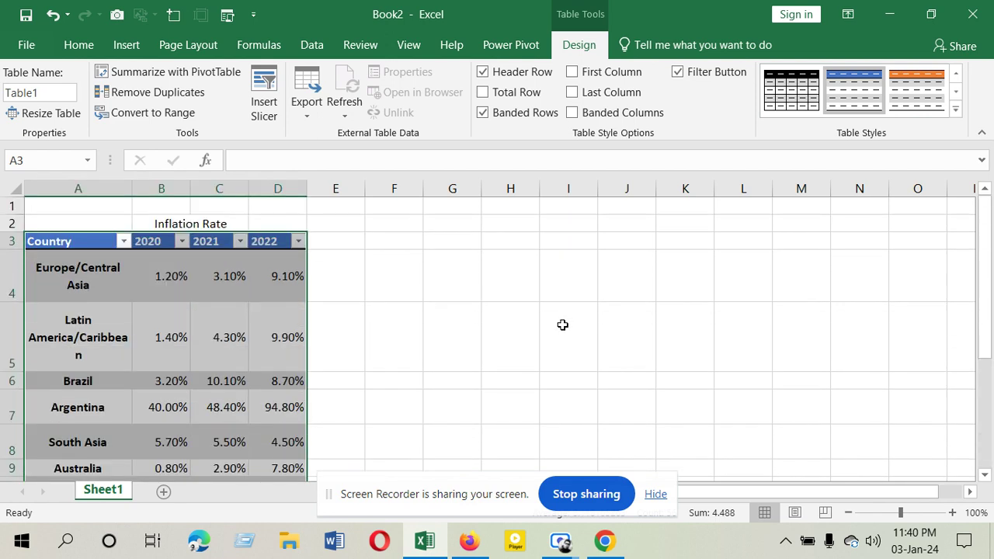
Step: Start inserting a hyperlink on the selected table range, and copy the URL of the "2021–2023 inflation" Wikipedia article from Firefox
left_click(78, 45)
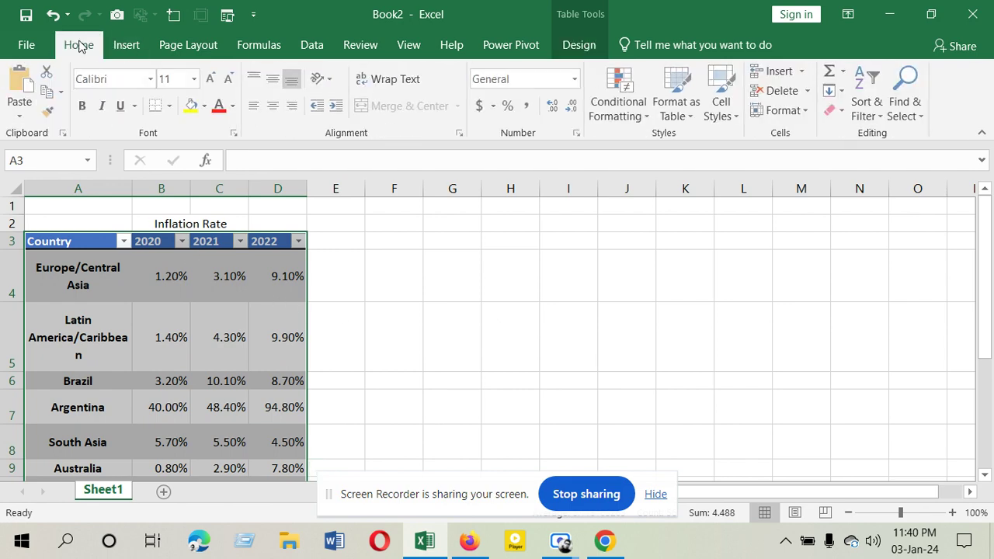
left_click(122, 47)
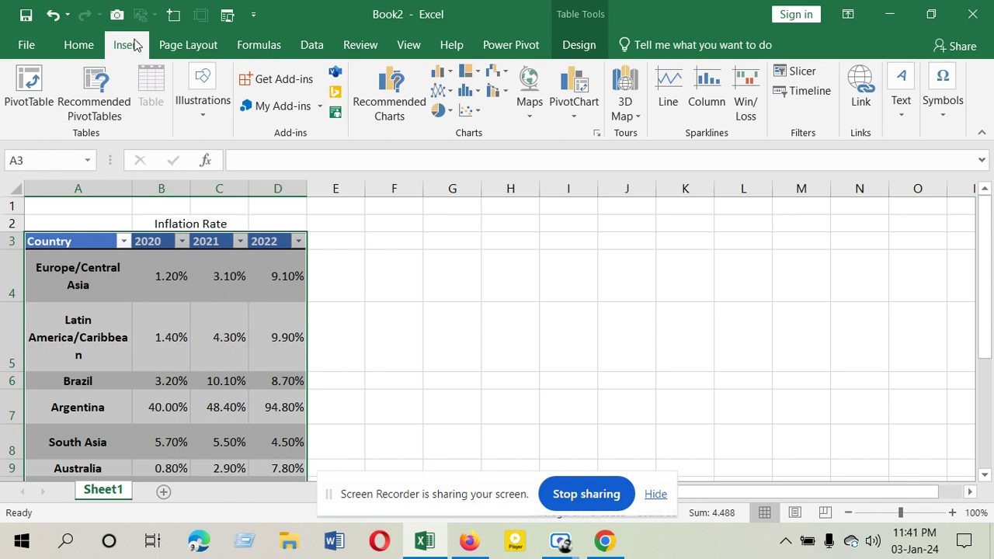
left_click(862, 87)
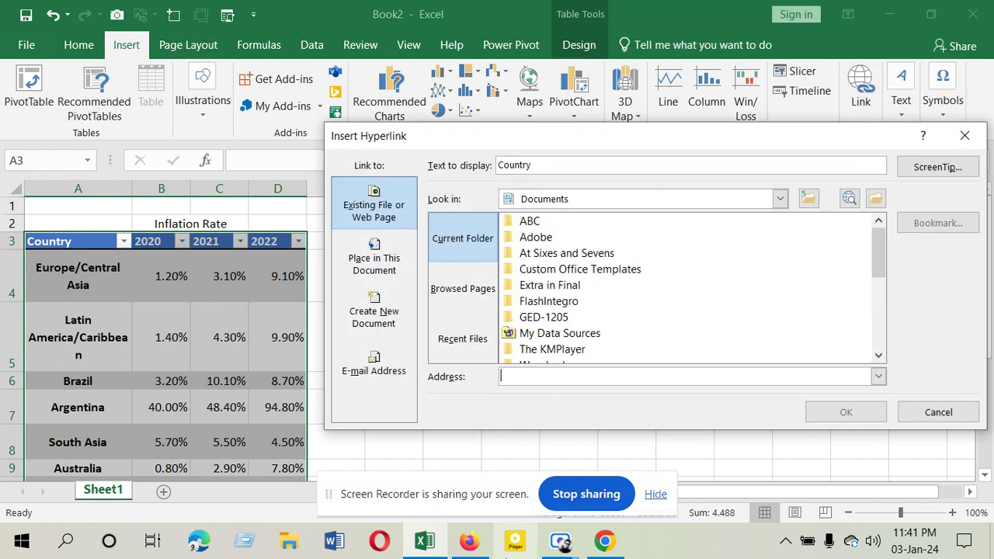
mouse_move(469, 550)
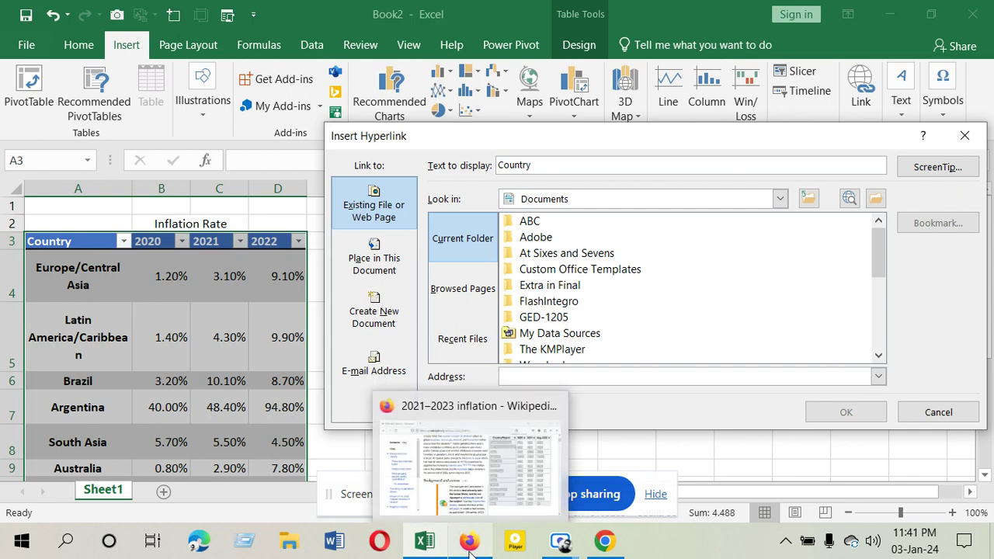
left_click(462, 477)
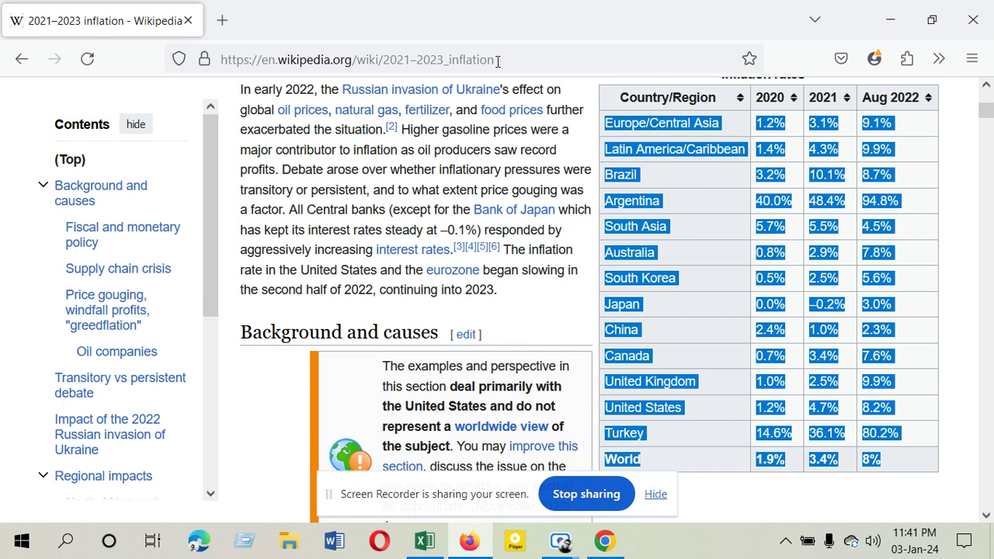
left_click_drag(497, 60, 221, 61)
right_click(248, 65)
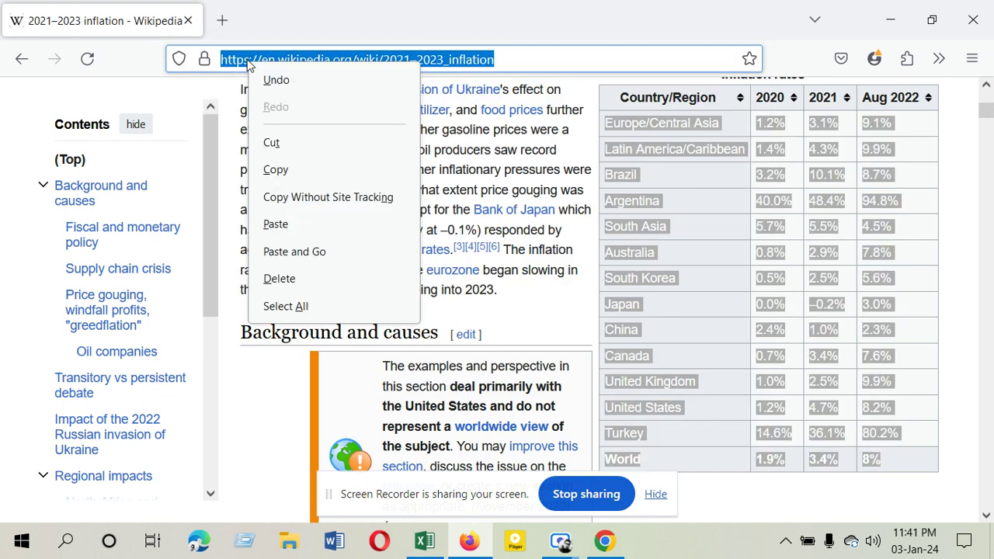
left_click(278, 172)
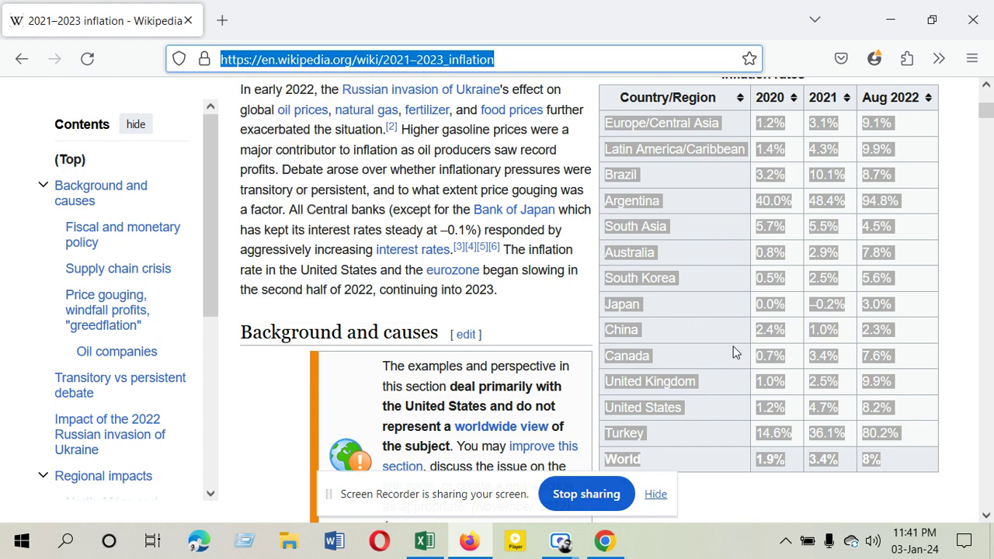
Step: Return to Excel, paste the Wikipedia article's URL as the hyperlink address, and apply the link to table cells A3:D16
left_click(435, 546)
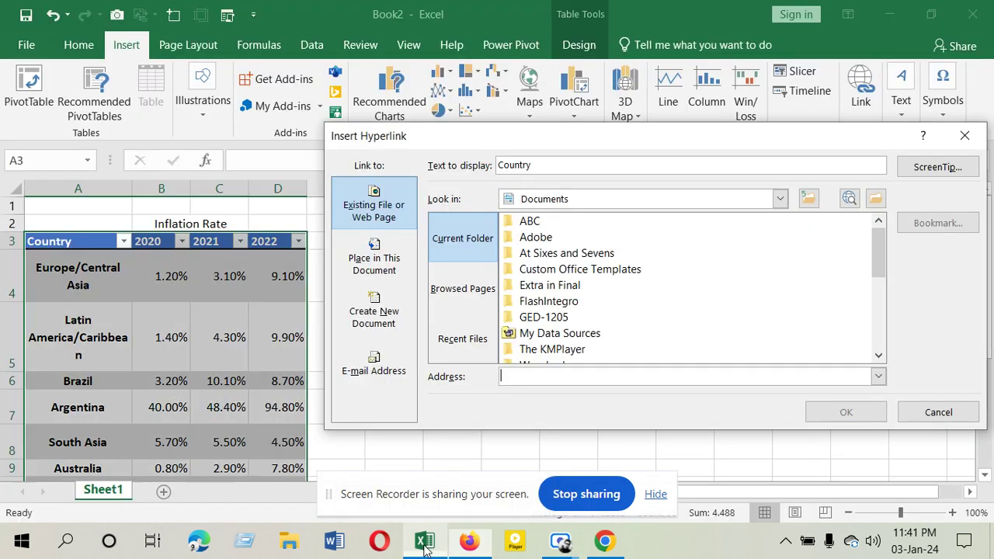
right_click(524, 377)
left_click(534, 431)
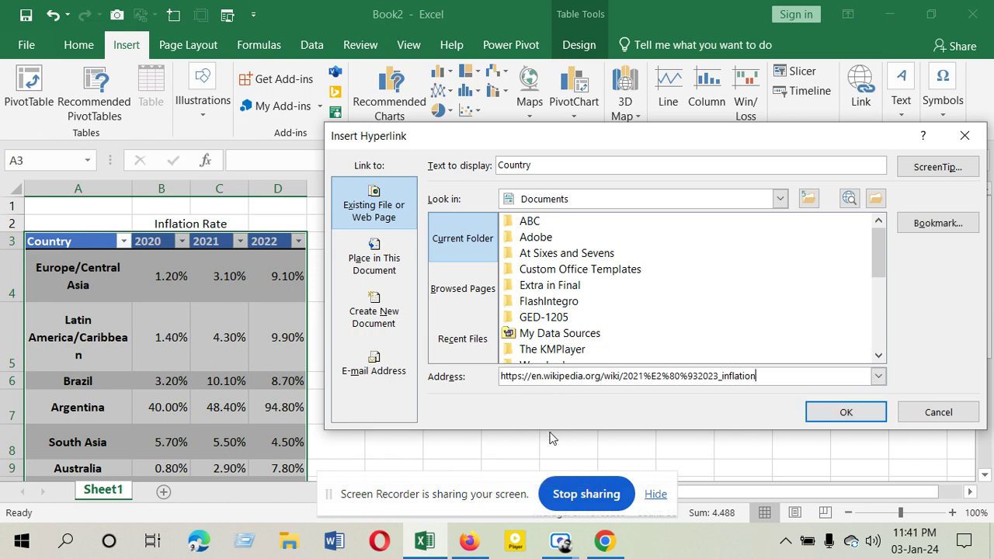
left_click(867, 417)
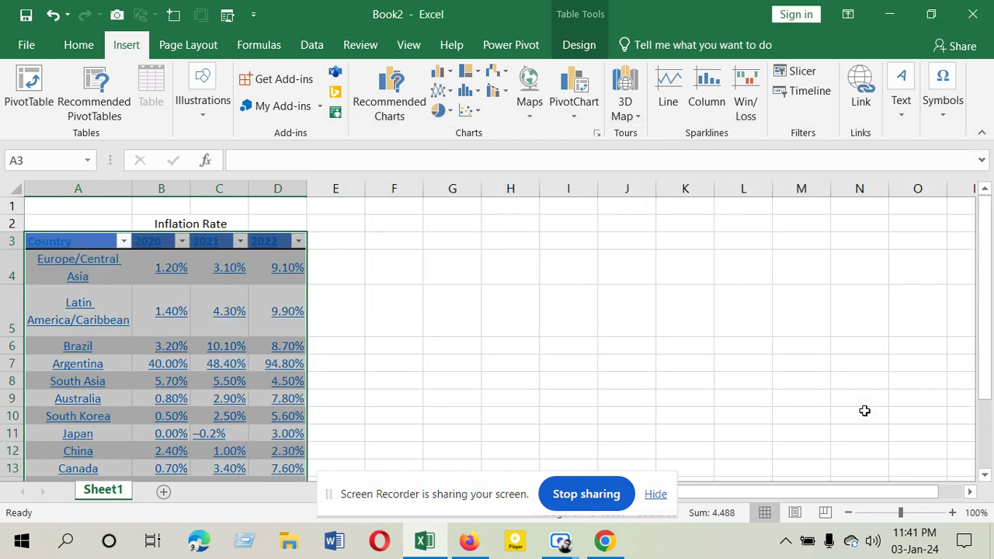
scroll(442, 406, "down", 3)
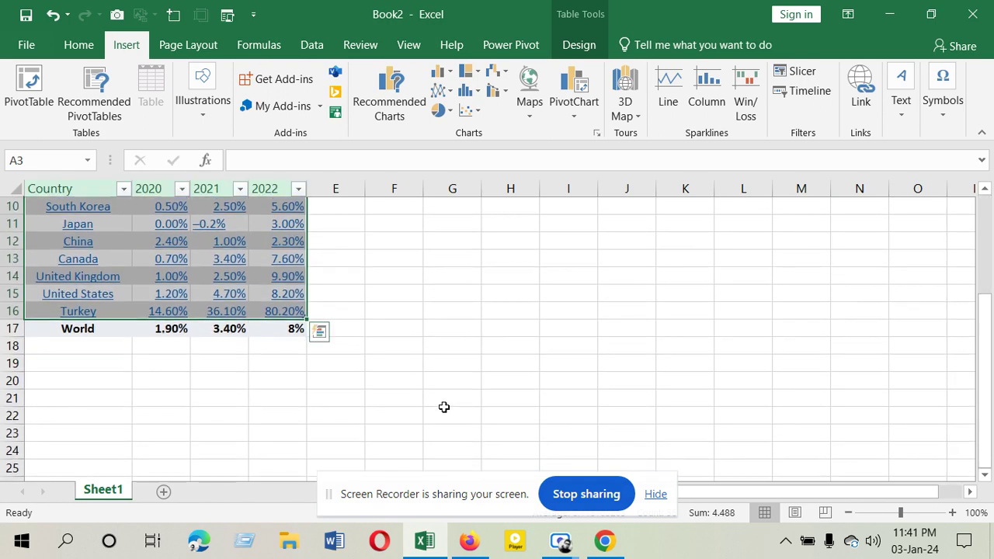
scroll(443, 406, "up", 2)
scroll(397, 373, "up", 1)
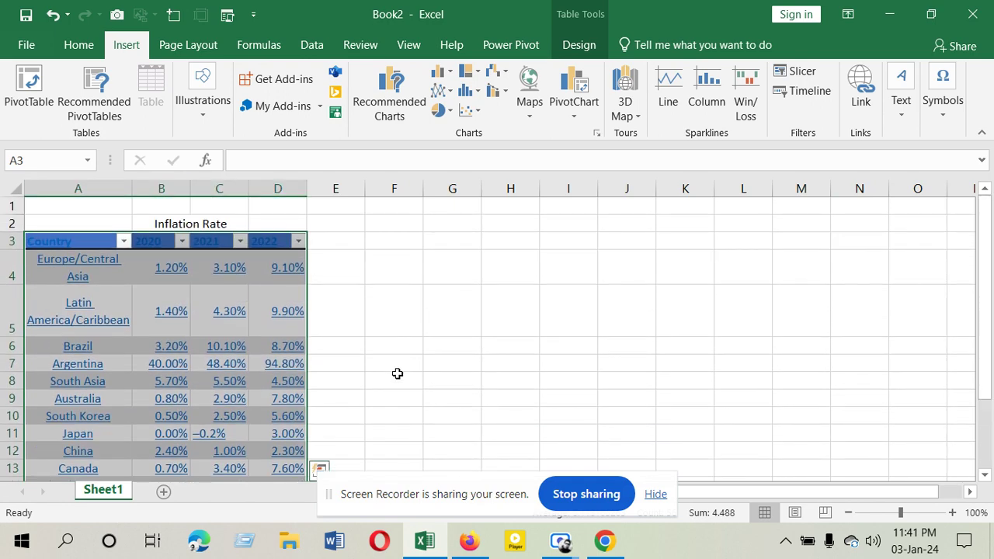
left_click(379, 328)
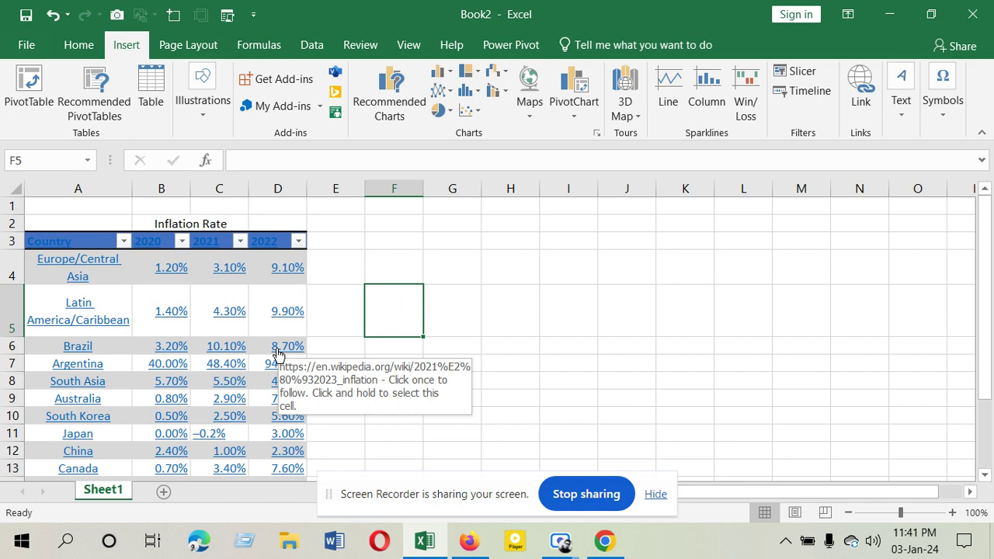
Step: Test the hyperlinks in cells D4 and B4, checking the address of the web page each one opens in the browser
left_click(286, 273)
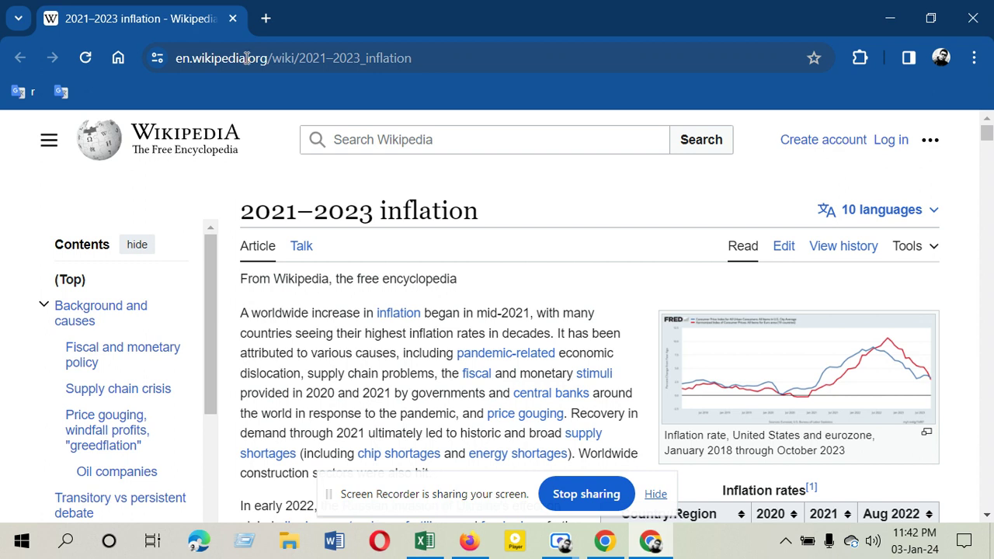
left_click_drag(247, 58, 188, 61)
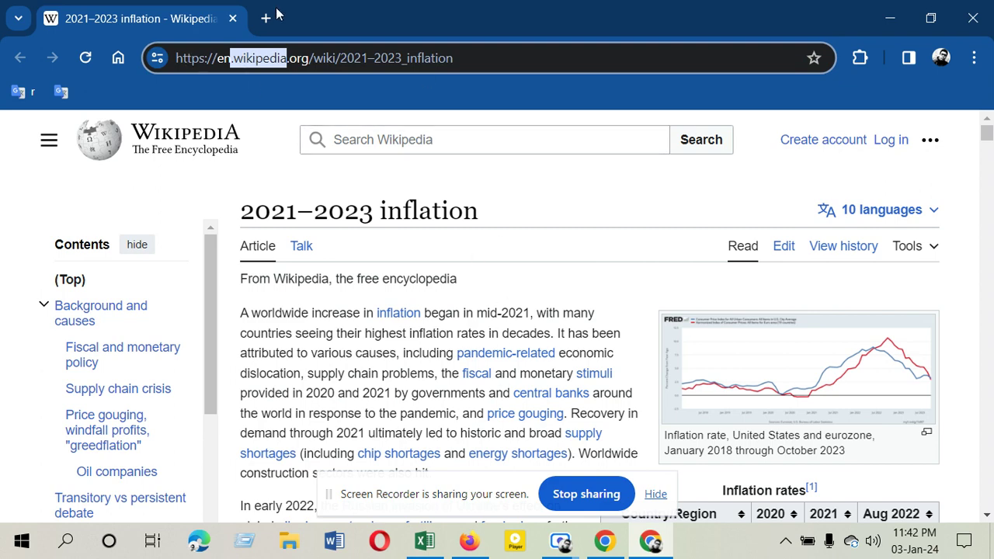
left_click(233, 19)
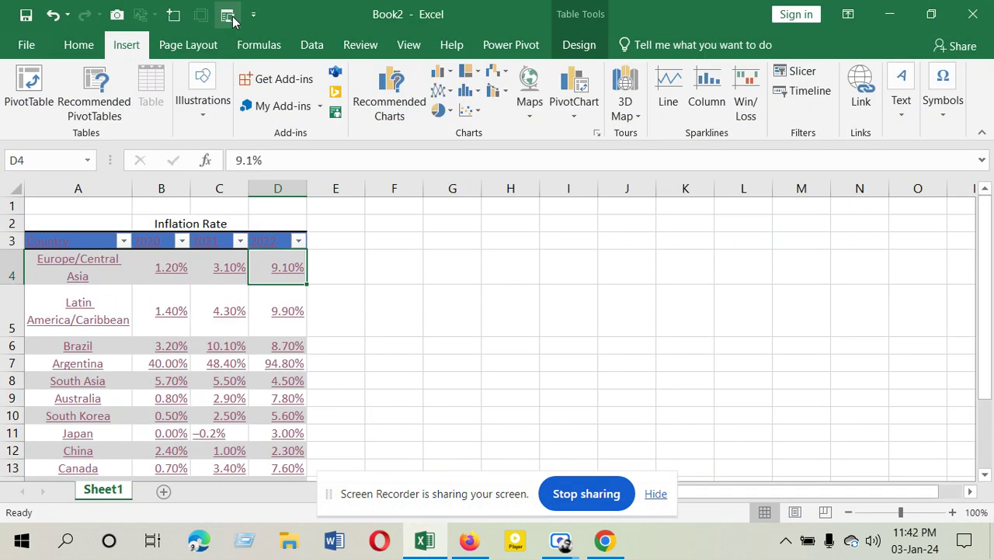
left_click(163, 270)
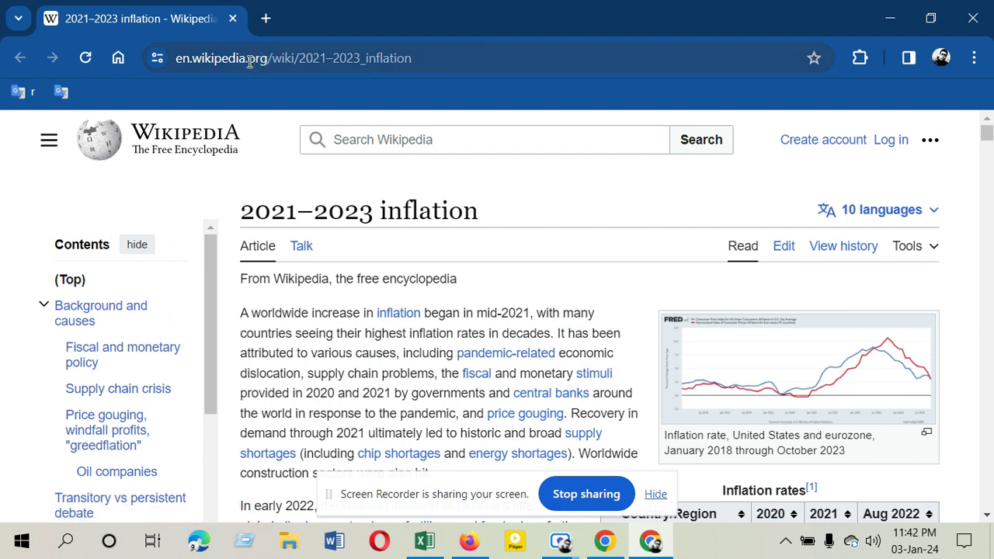
left_click_drag(248, 59, 189, 70)
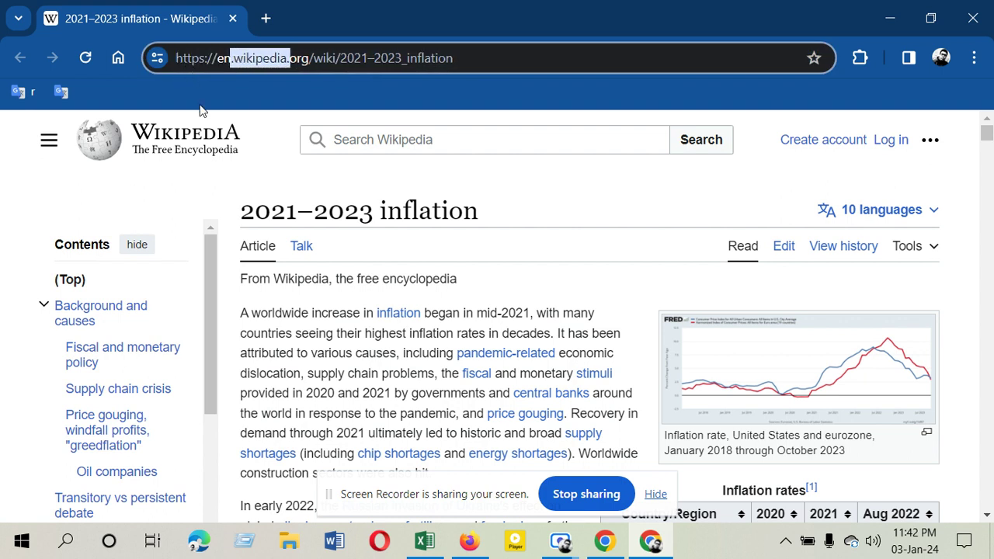
Step: Switch back to the Excel workbook and look over the hyperlinked inflation table down to the World row
mouse_move(417, 558)
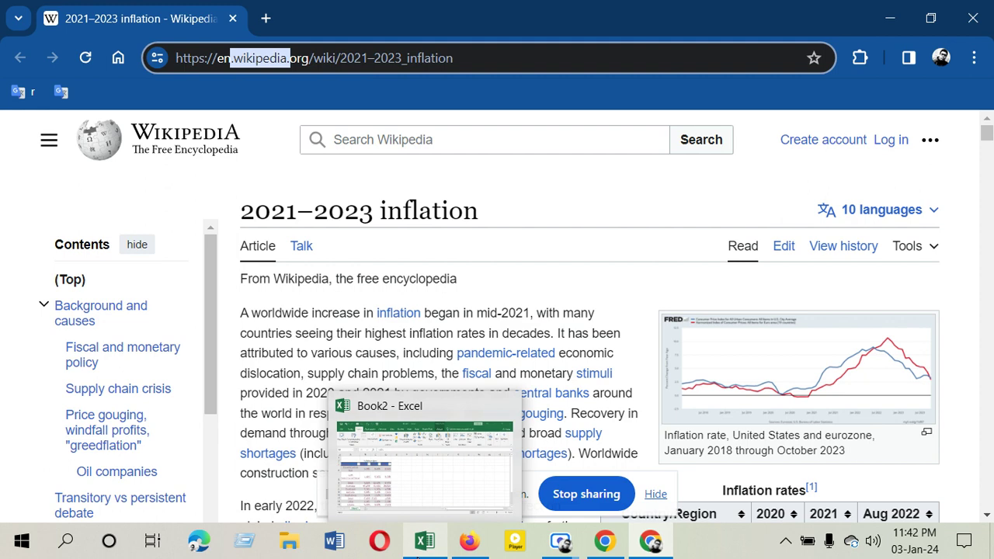
left_click(415, 497)
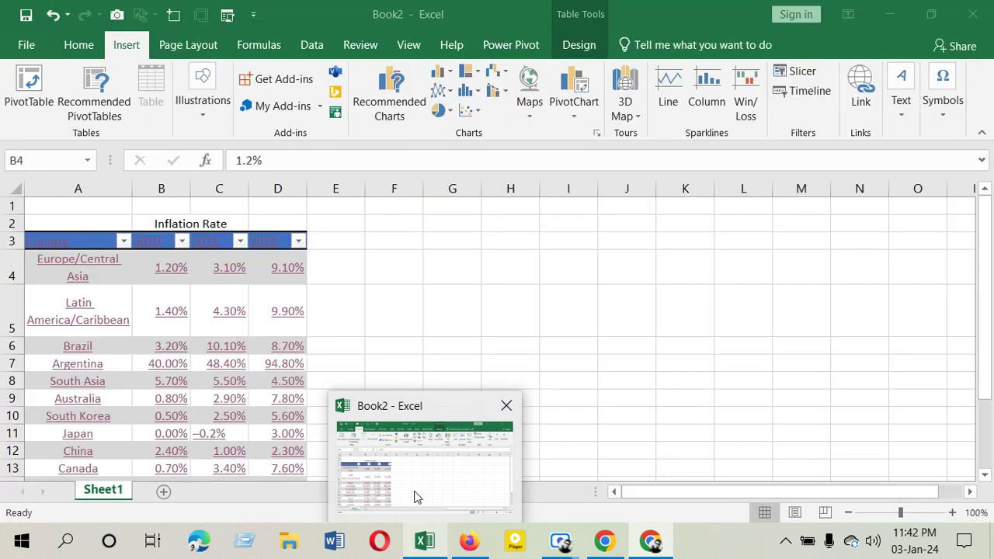
left_click(416, 497)
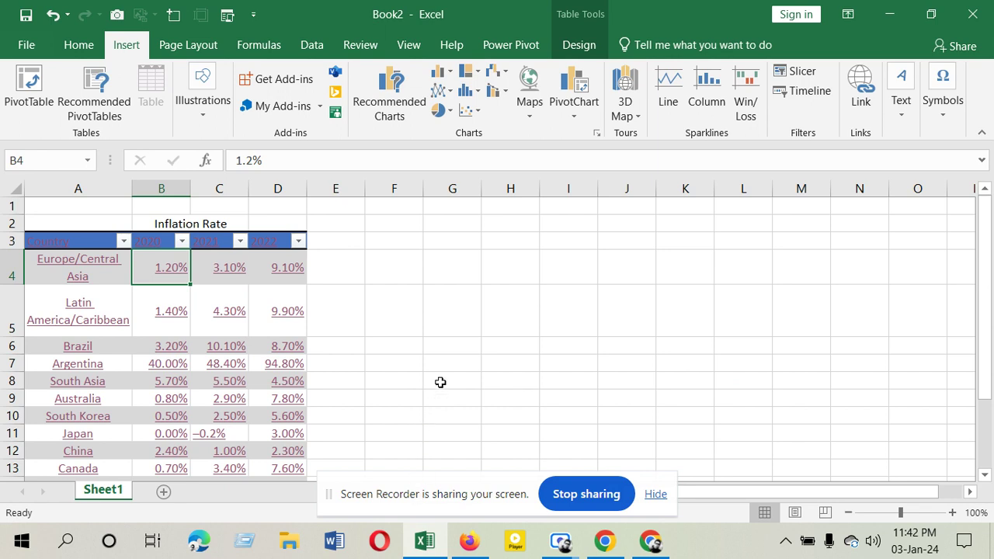
left_click(420, 345)
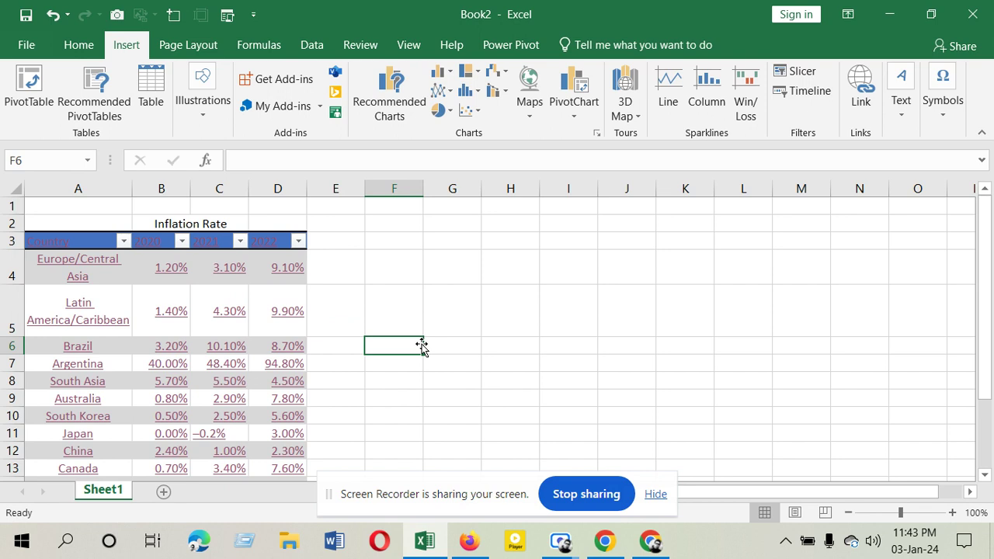
left_click(451, 303)
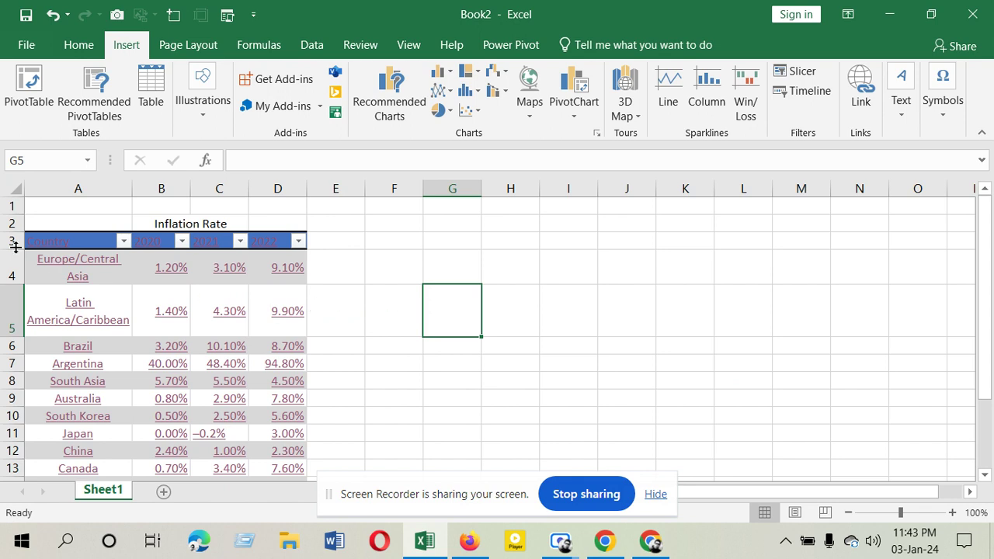
left_click(354, 349)
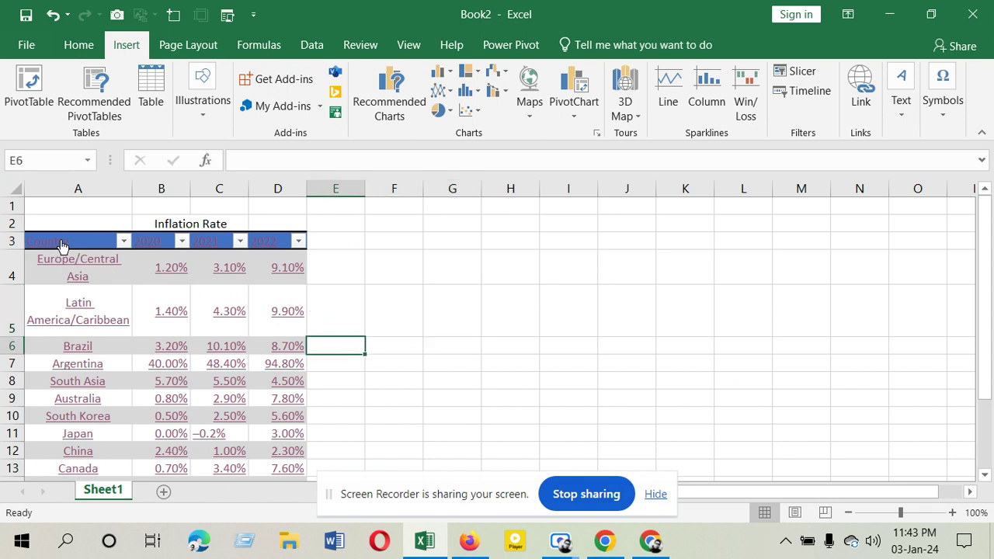
scroll(61, 247, "down", 2)
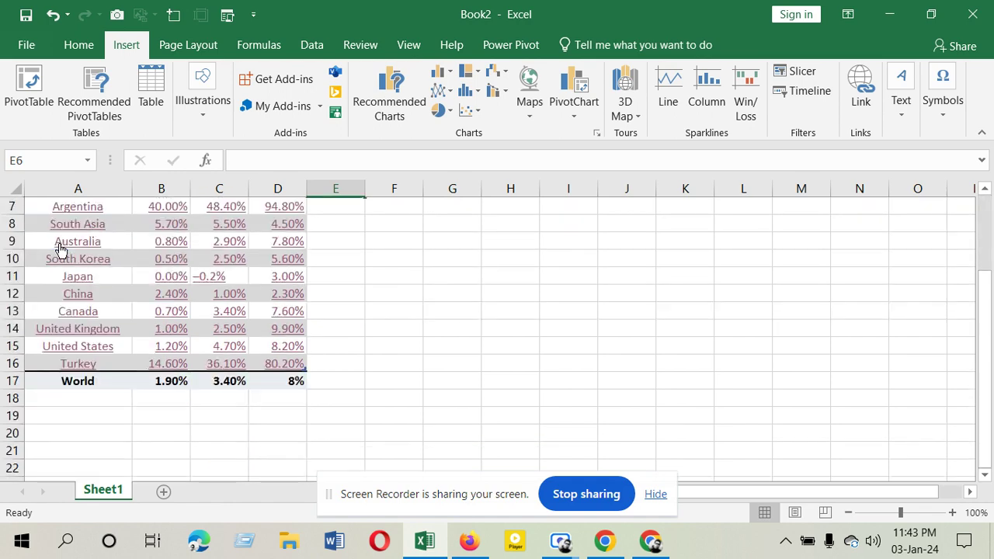
scroll(60, 252, "up", 2)
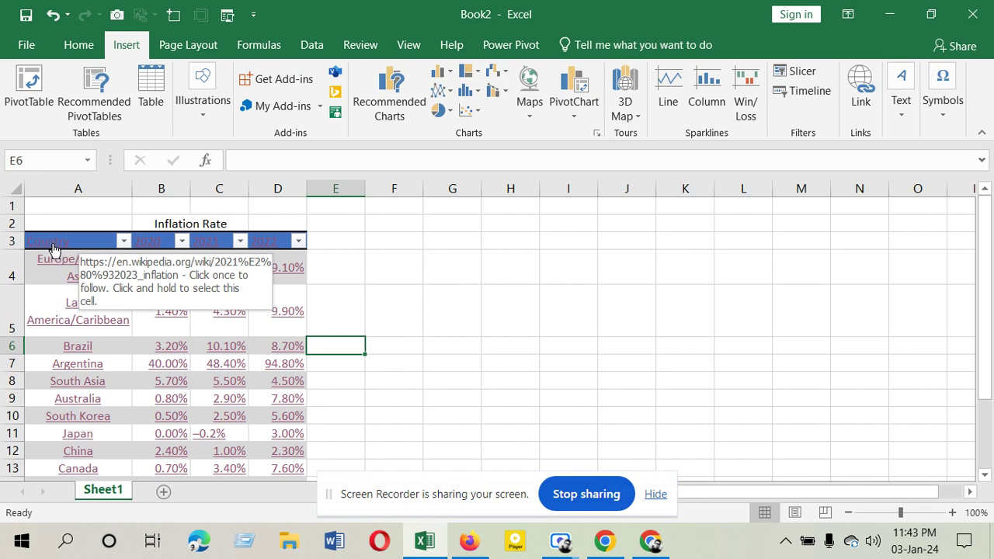
Step: Restyle table range A3:D16 with the medium table style that has a black header row, gray banded rows and black gridlines
left_click(56, 243)
left_click_drag(56, 243, 268, 437)
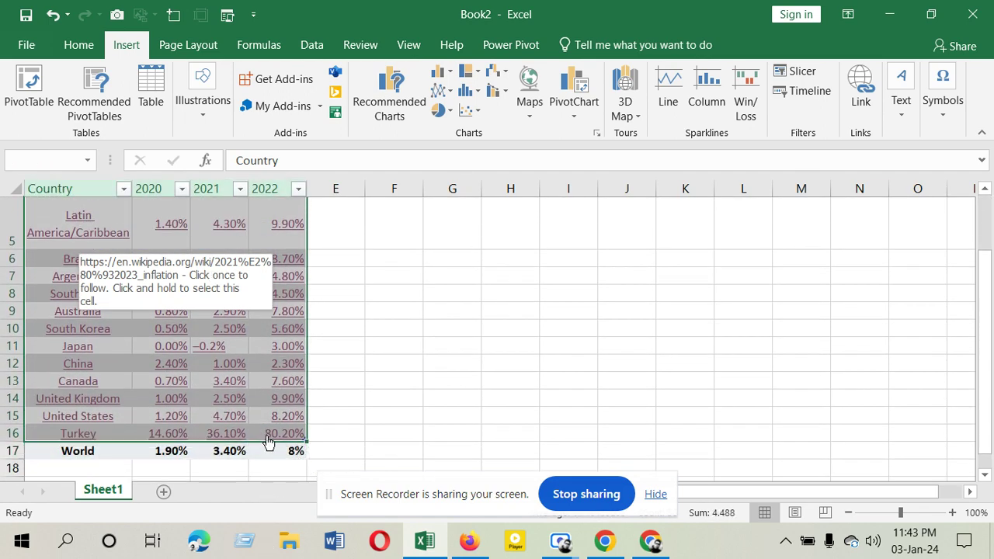
left_click(76, 45)
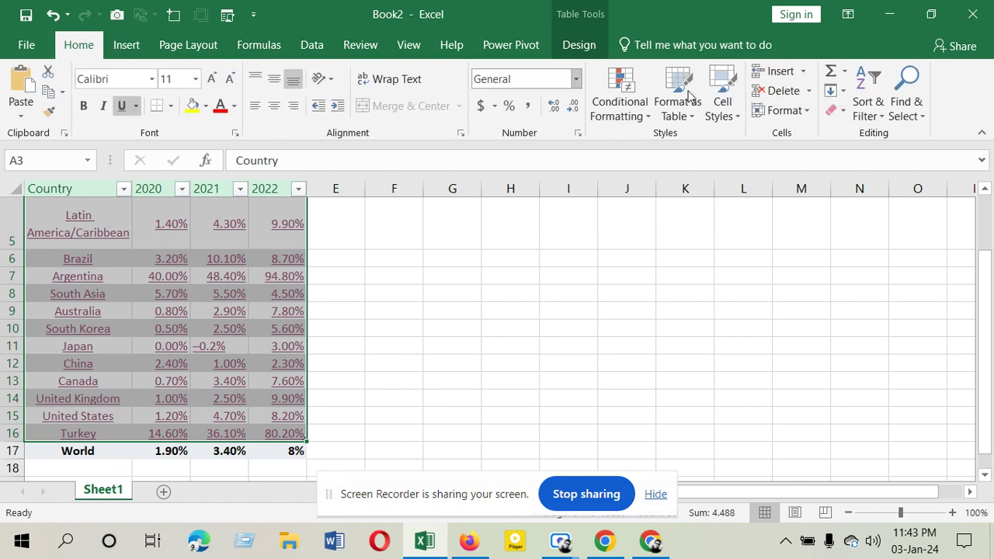
left_click(690, 115)
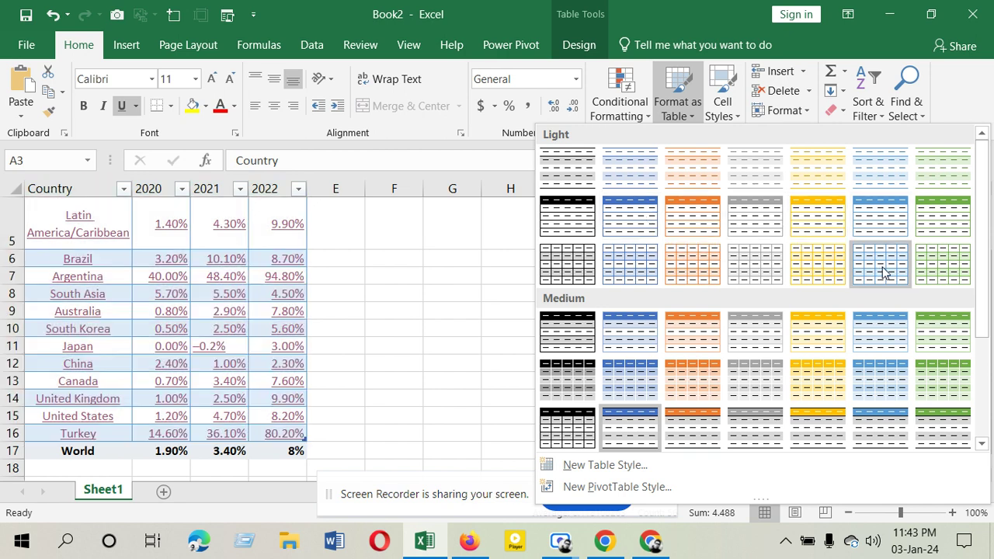
scroll(883, 272, "down", 2)
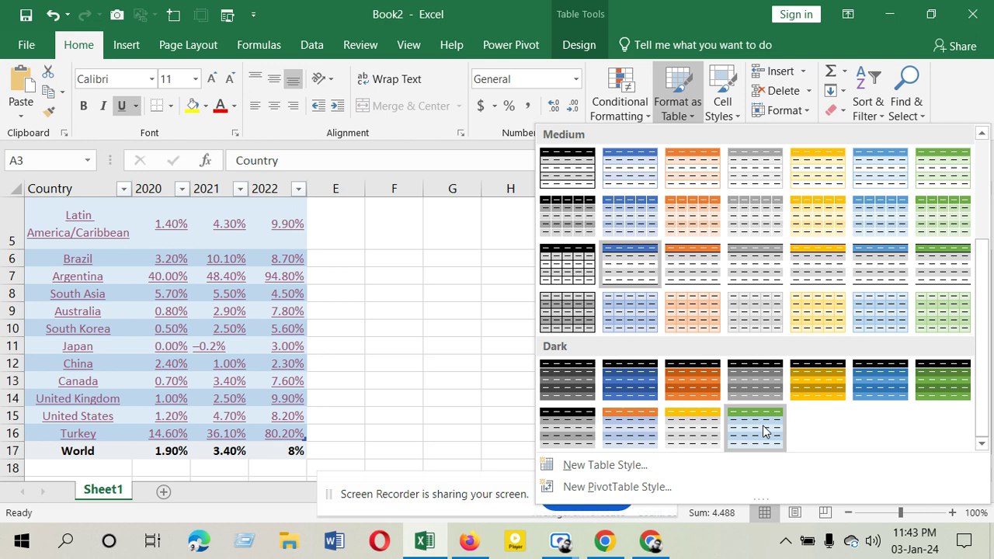
left_click(577, 263)
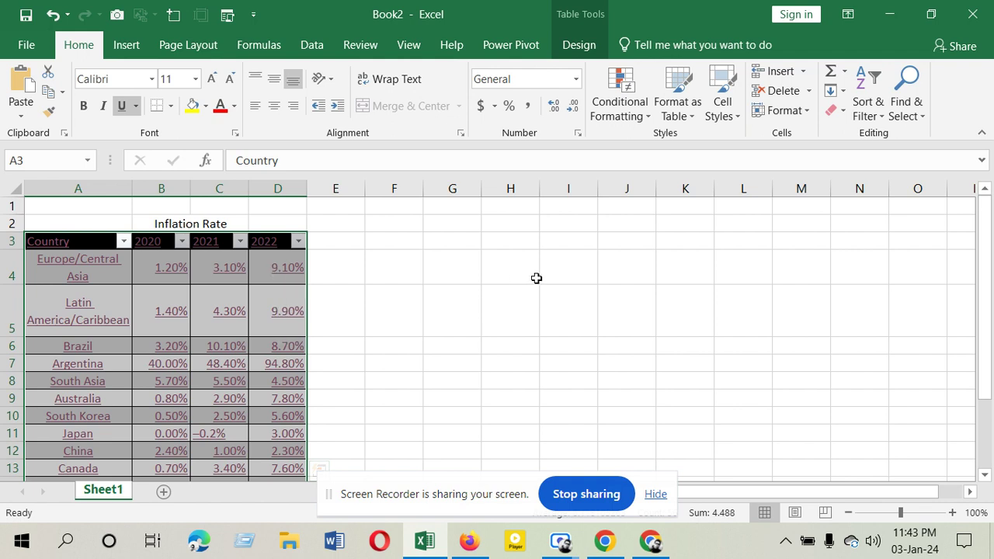
Step: Set the font color of table cells A3:D16 to black
left_click(233, 107)
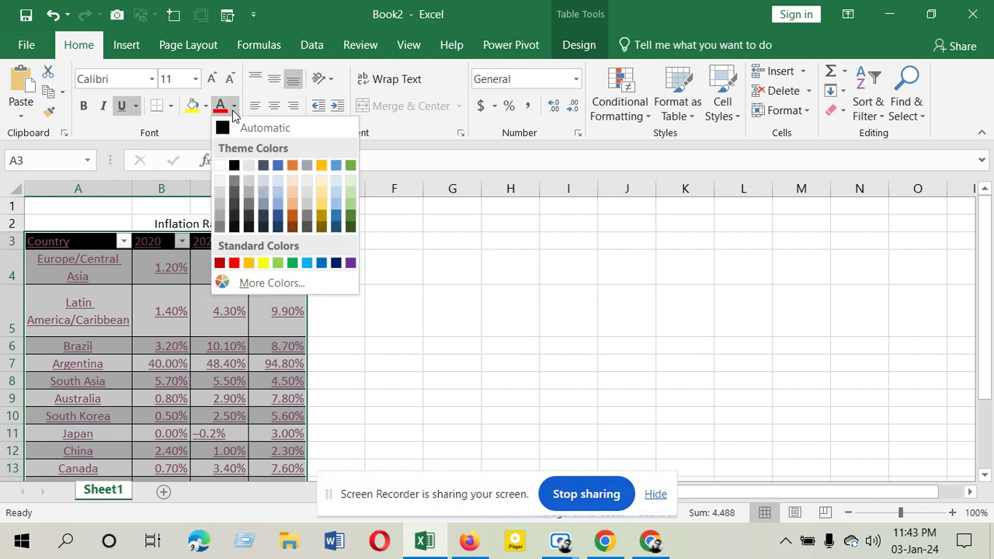
left_click(234, 167)
left_click(451, 243)
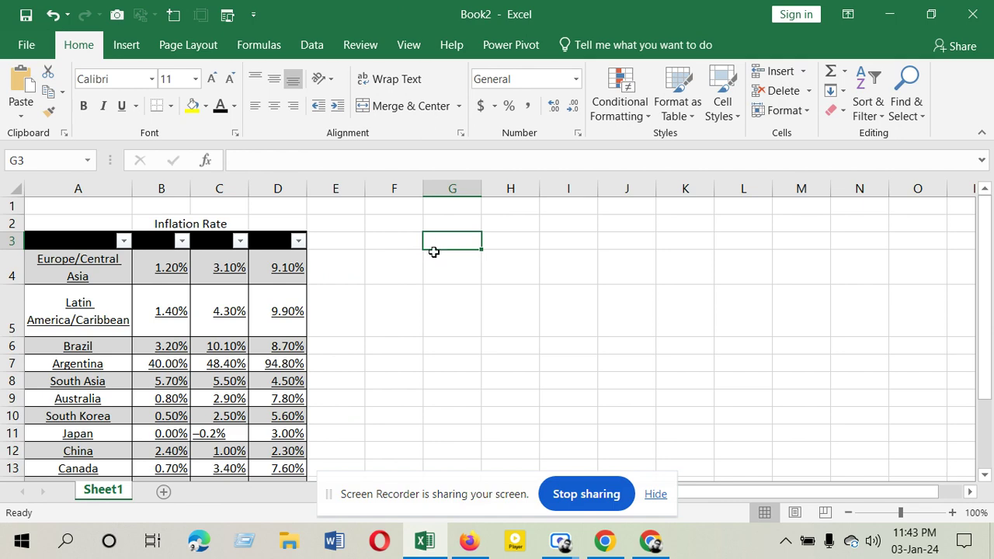
Step: Fill the table's header cells A3:D3 with white
mouse_move(276, 272)
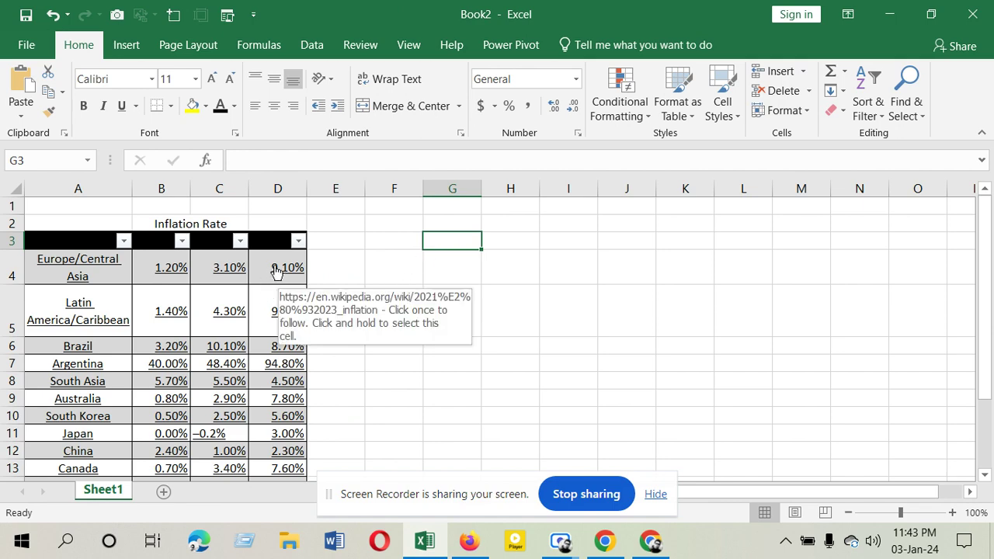
scroll(359, 268, "down", 3)
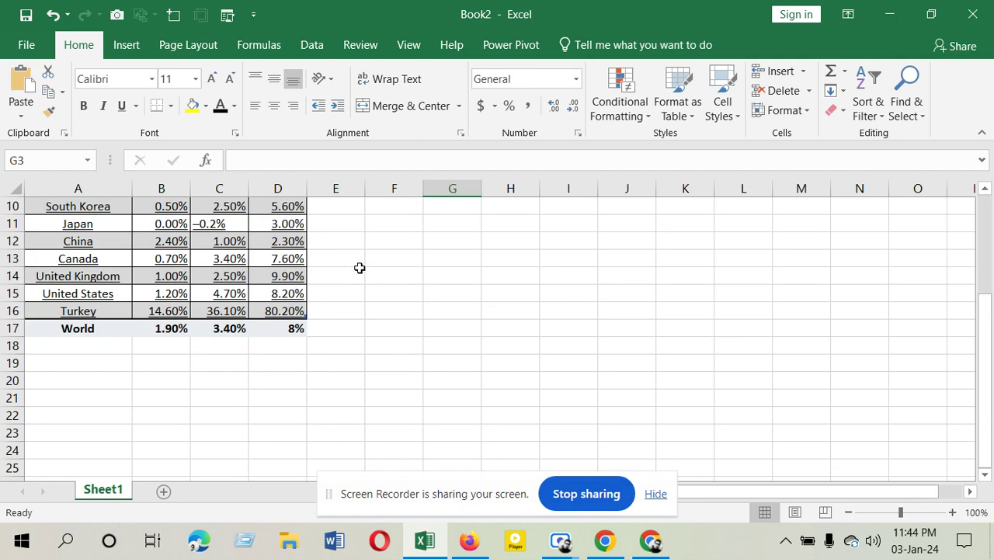
scroll(367, 274, "up", 2)
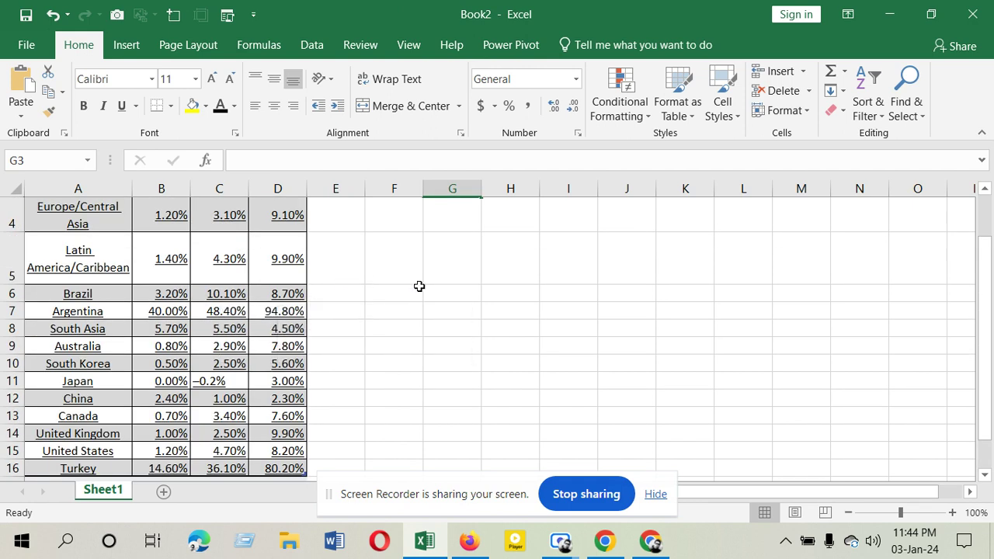
scroll(423, 286, "up", 1)
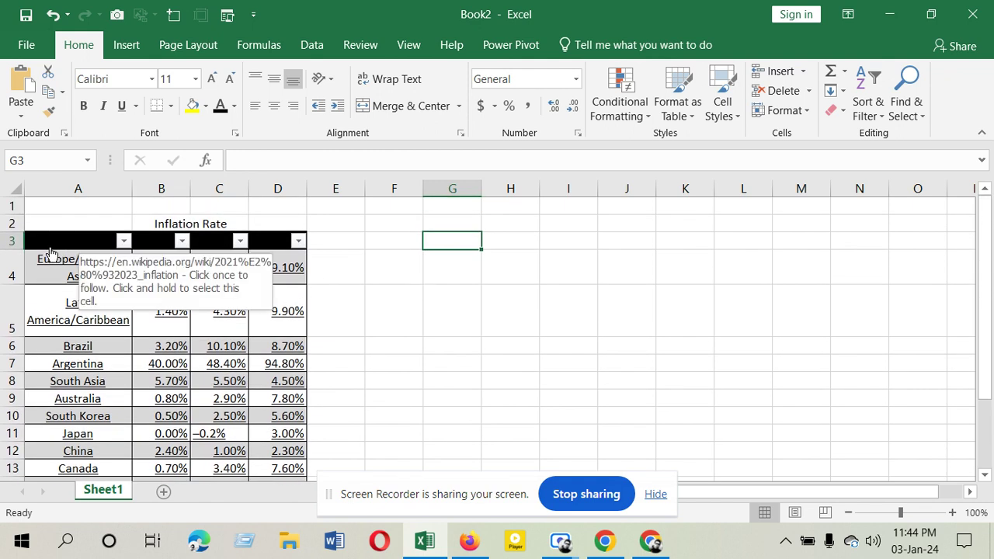
left_click_drag(44, 239, 276, 241)
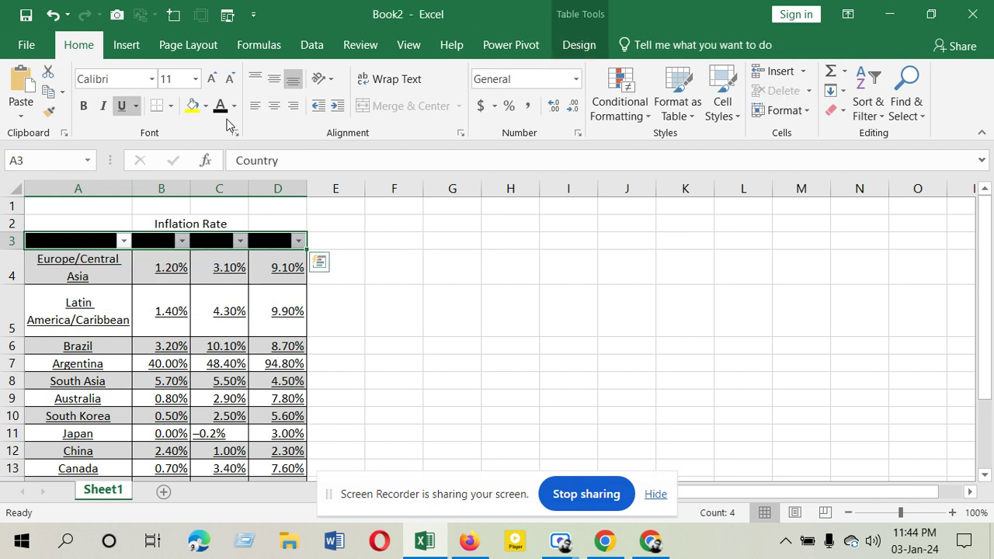
left_click(207, 107)
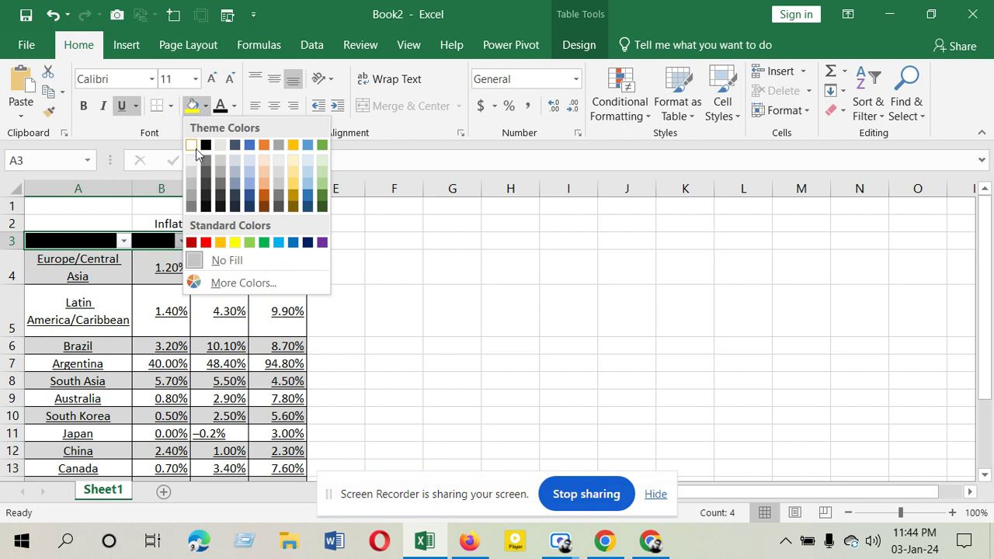
left_click(194, 147)
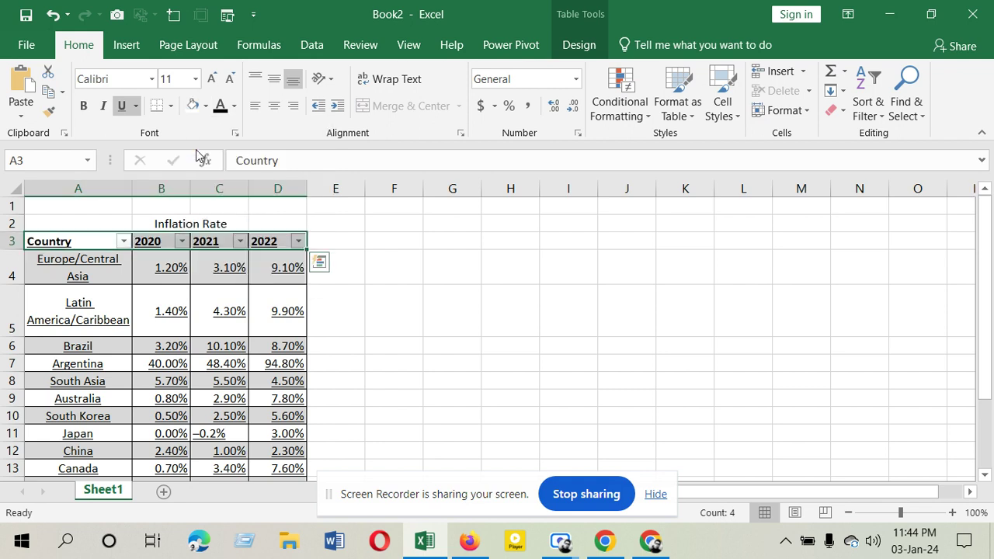
left_click(452, 279)
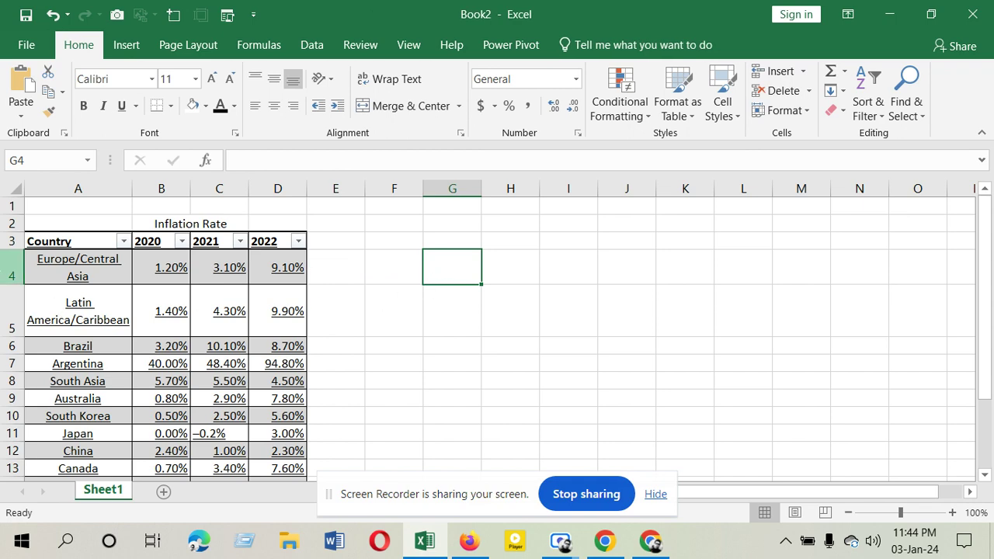
Step: Select table range A3:D16 and insert slicers for the Country, 2020, 2021 and 2022 columns
left_click_drag(45, 245, 286, 462)
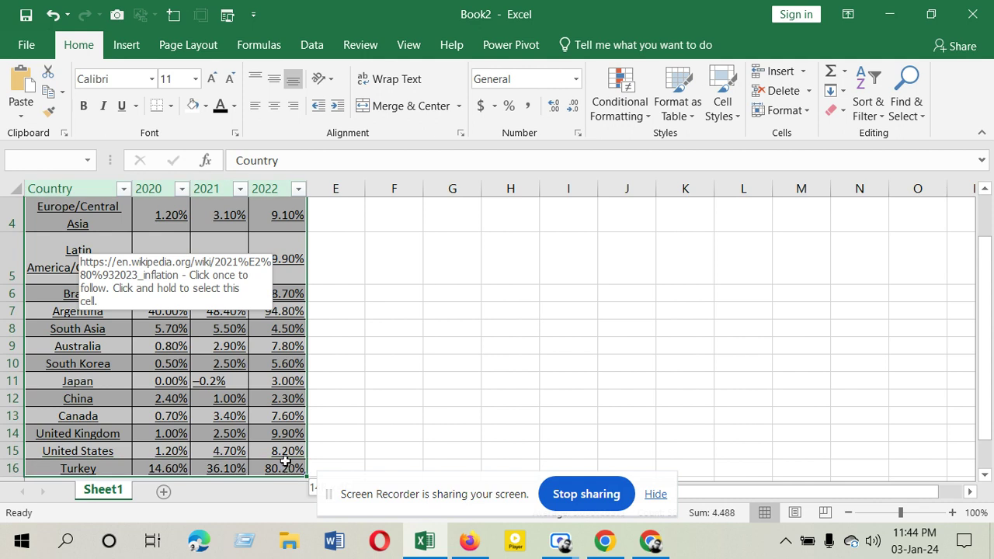
left_click_drag(286, 462, 287, 462)
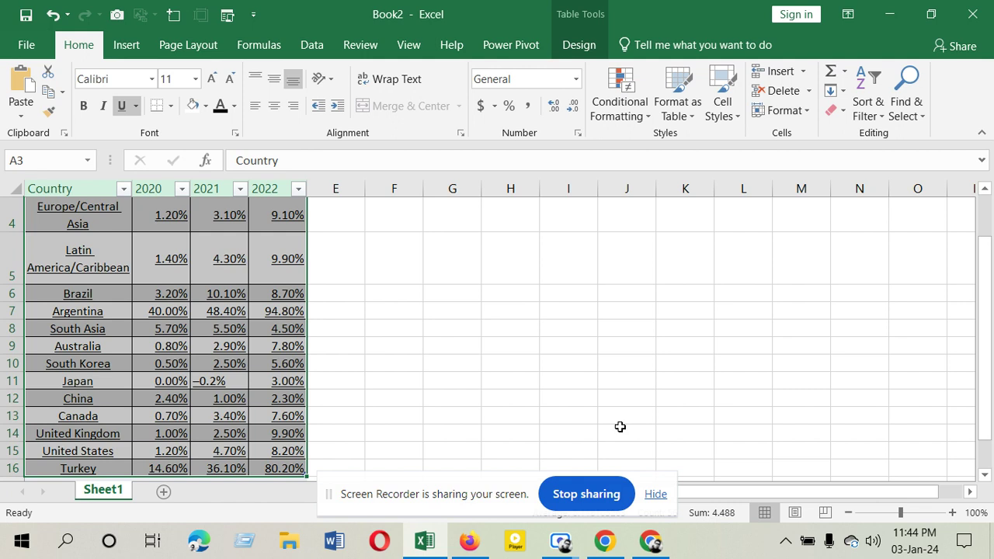
left_click(125, 47)
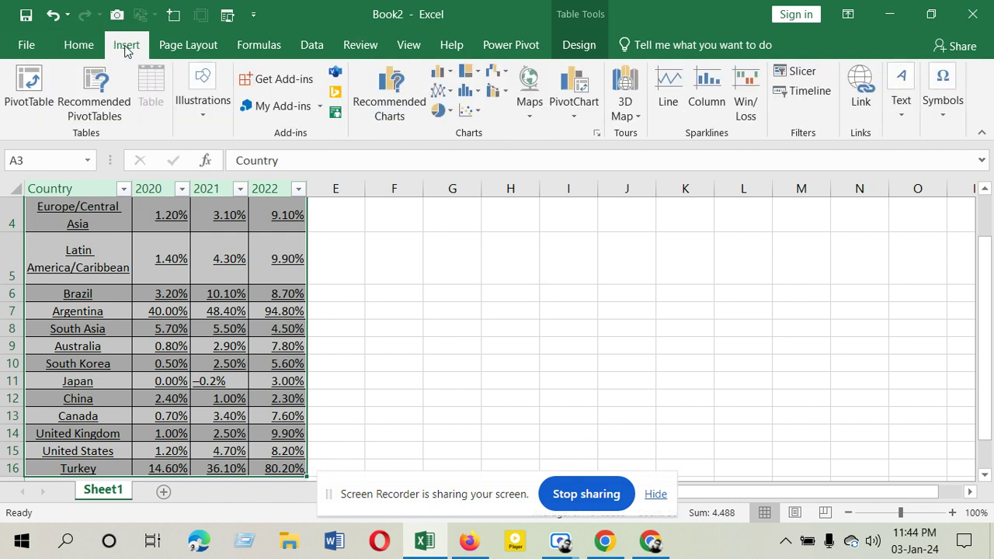
left_click(802, 71)
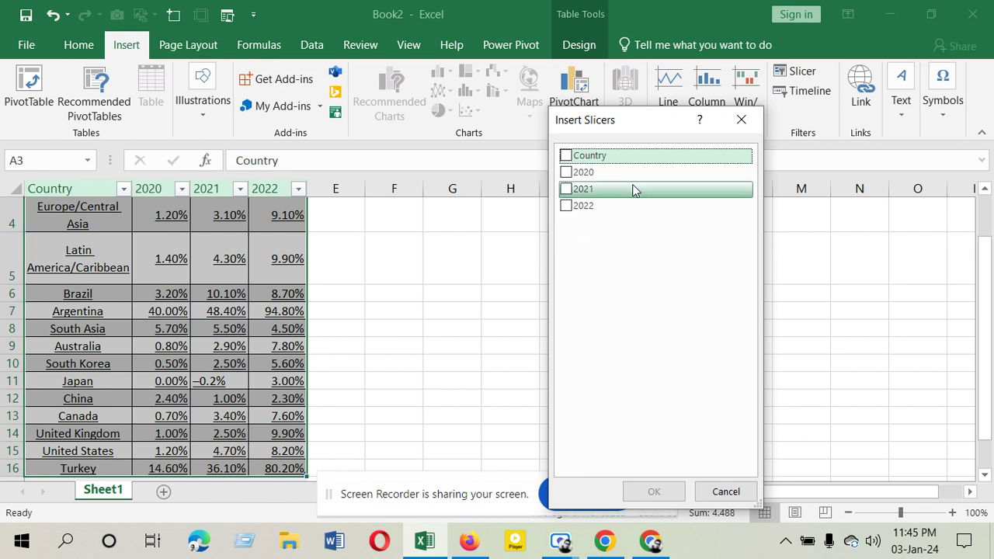
left_click(568, 158)
left_click(567, 173)
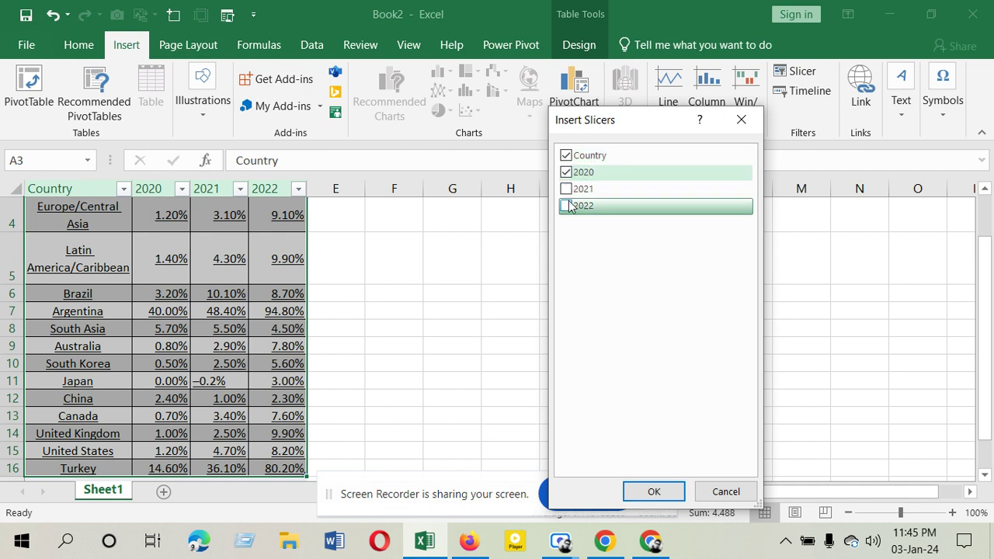
left_click(567, 189)
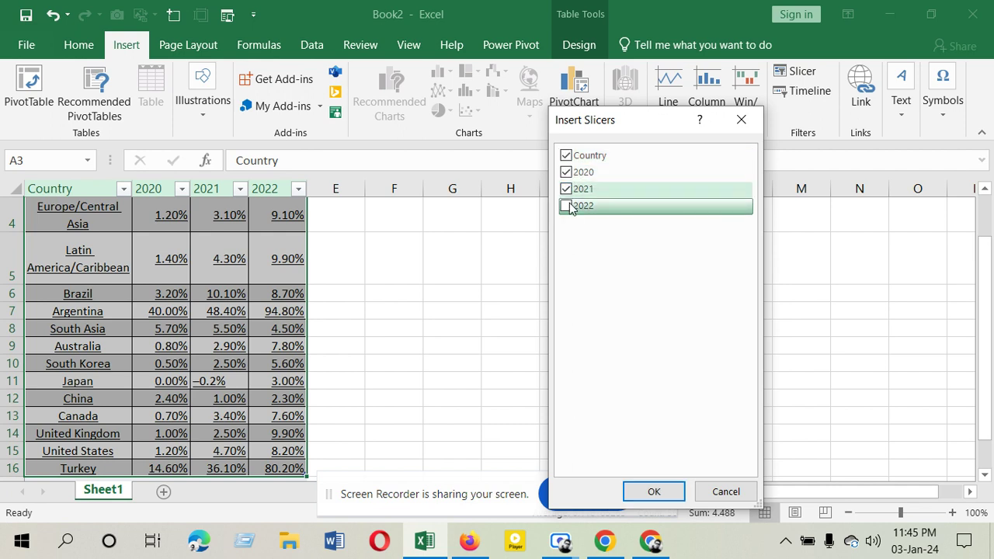
left_click(656, 493)
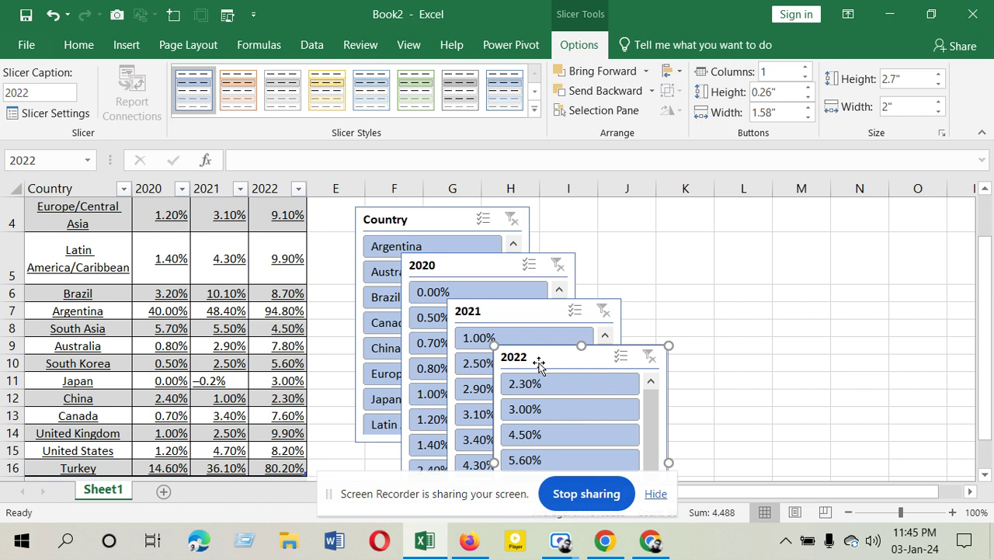
Step: Arrange the four overlapping slicers side by side in the order Country, 2020, 2021, 2022
left_click_drag(538, 364, 826, 226)
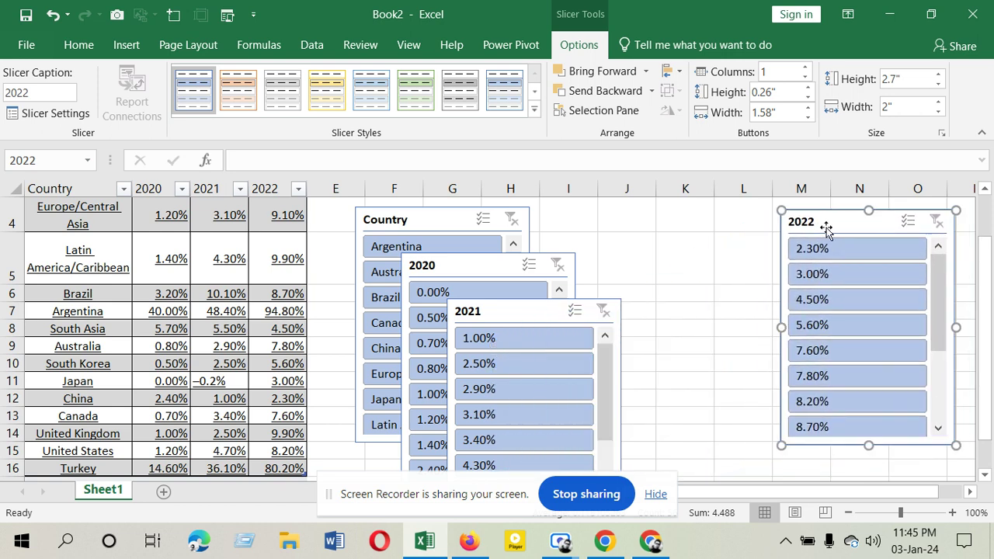
left_click_drag(514, 312, 632, 257)
left_click(527, 314)
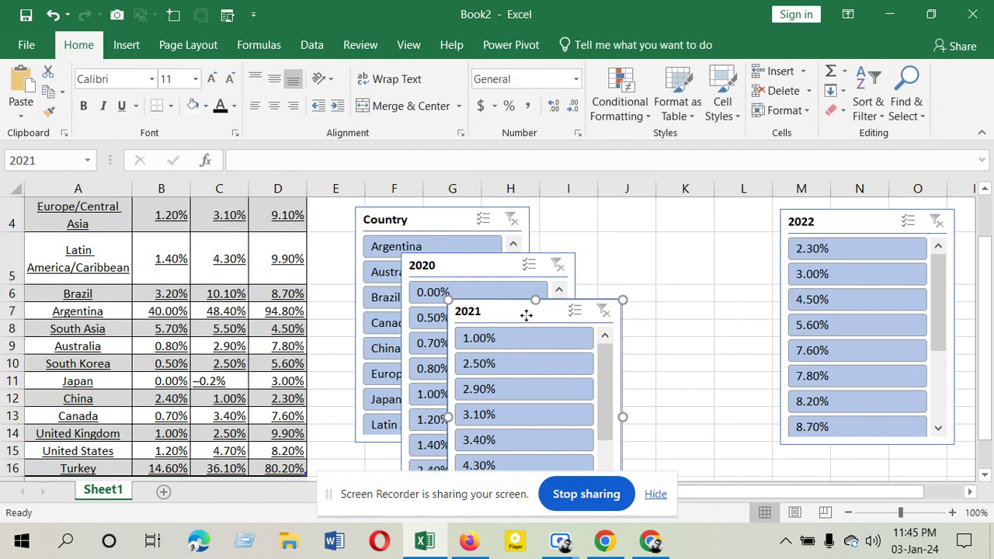
left_click_drag(526, 315, 676, 239)
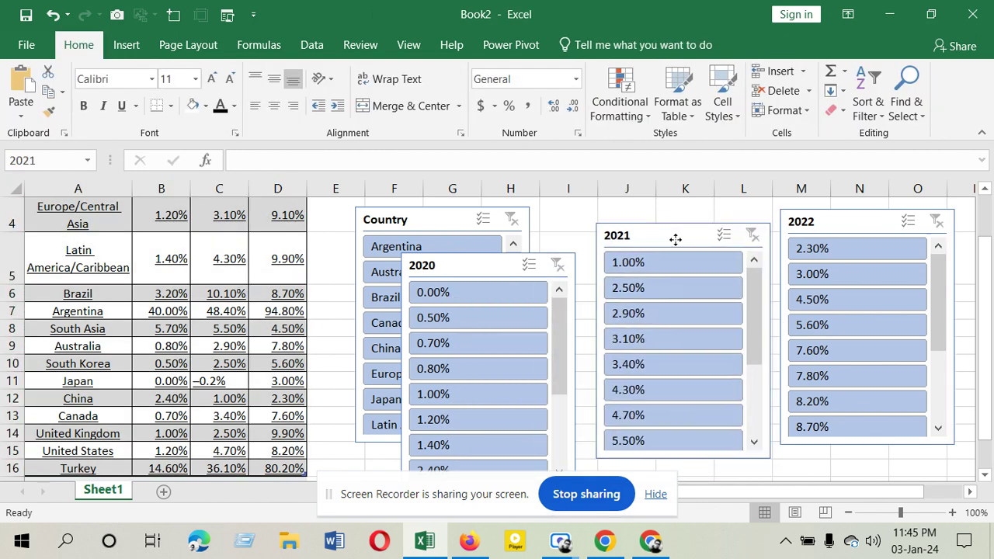
left_click_drag(447, 221, 352, 233)
left_click_drag(456, 271, 475, 237)
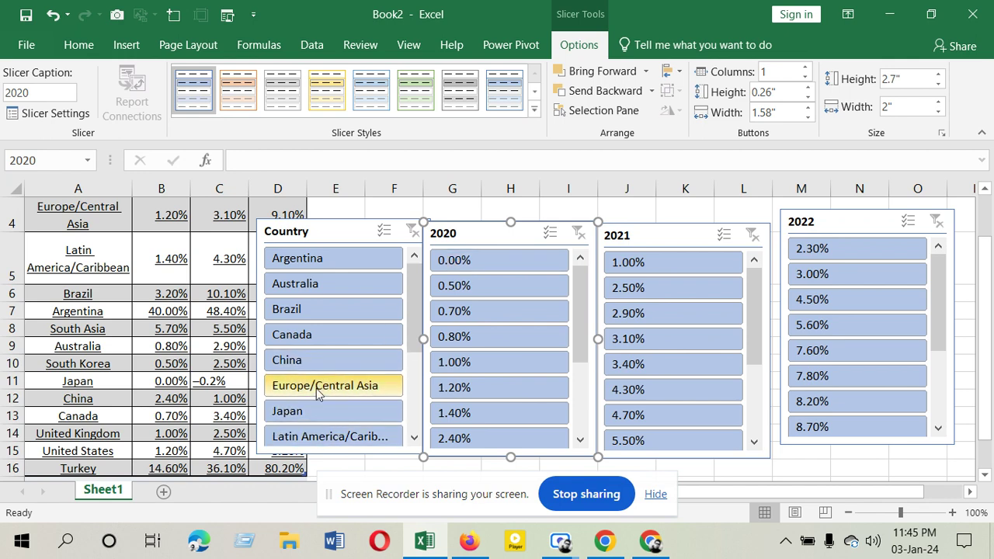
Step: Filter the inflation table to Argentina with the Country slicer
left_click(319, 261)
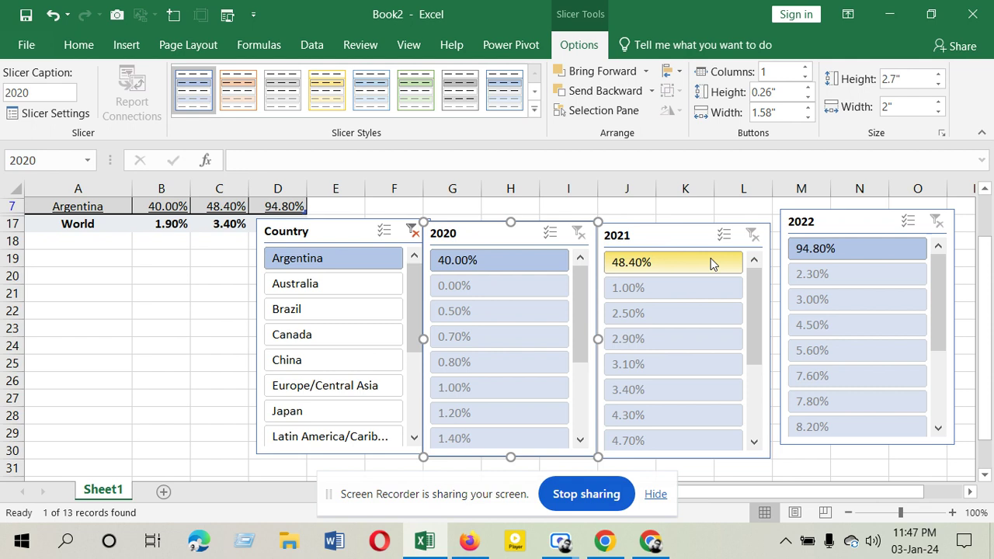
Step: Filter the inflation table to Australia, Brazil and Canada, one country at a time, with the Country slicer
left_click(335, 296)
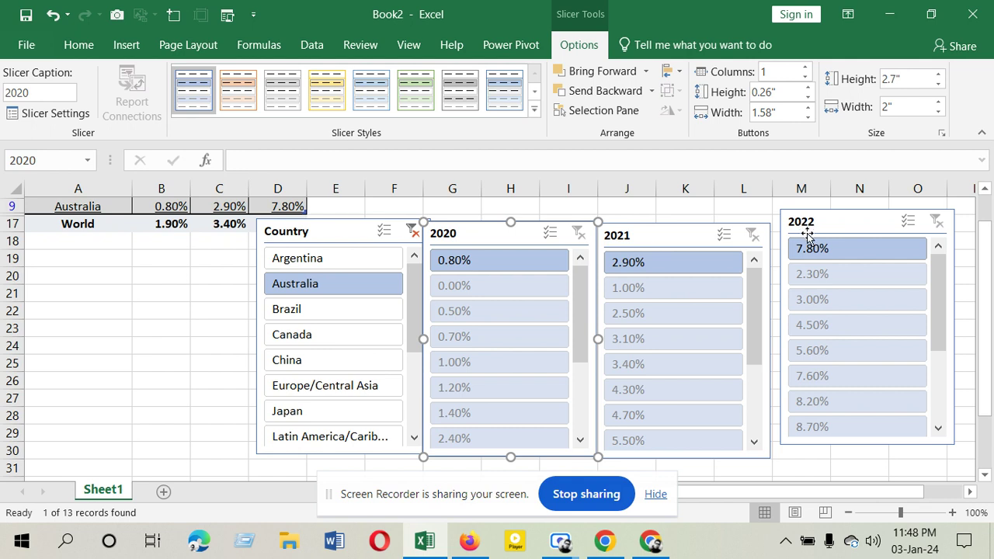
left_click(306, 310)
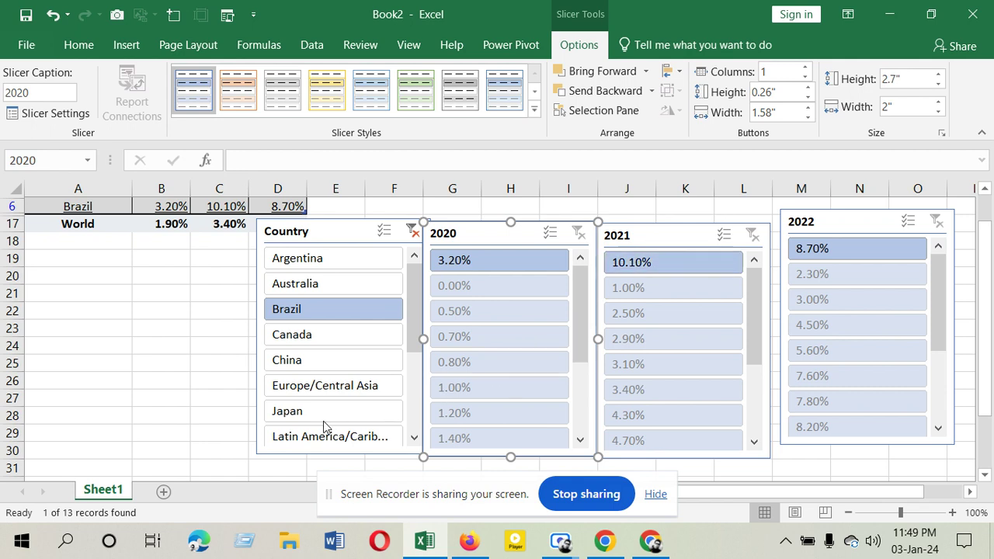
left_click(294, 345)
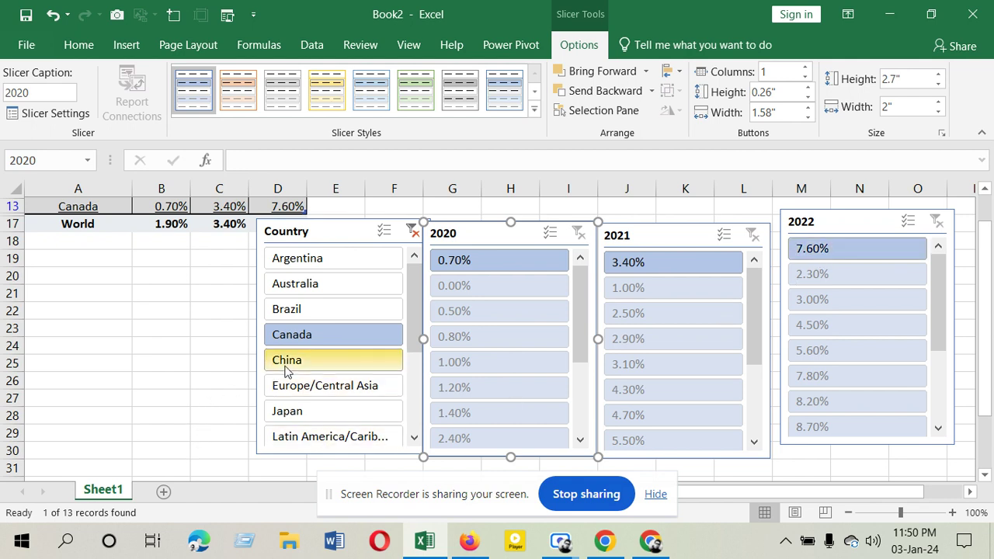
Step: Filter the inflation table to China, Europe/Central Asia and Japan, one entry at a time, with the Country slicer
left_click_drag(423, 316, 418, 347)
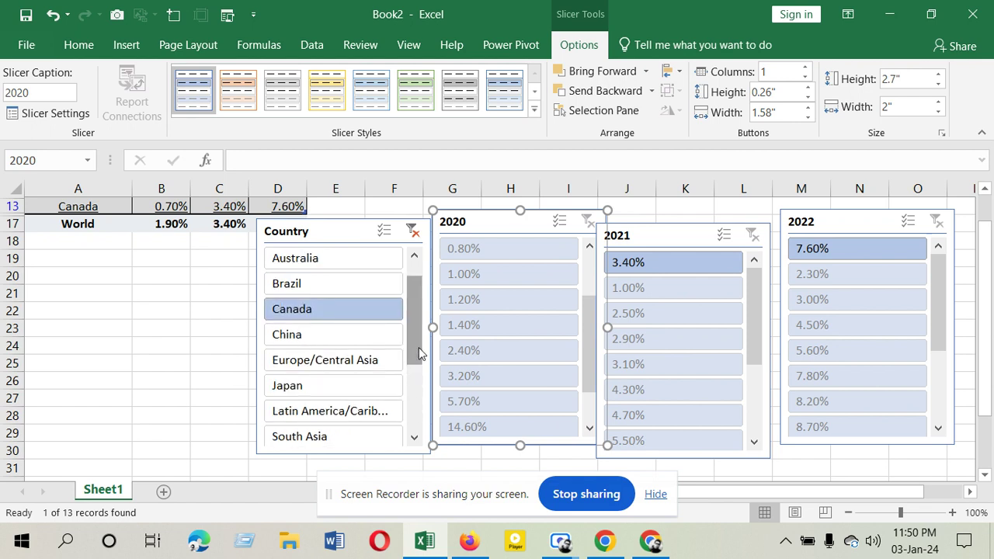
left_click(279, 340)
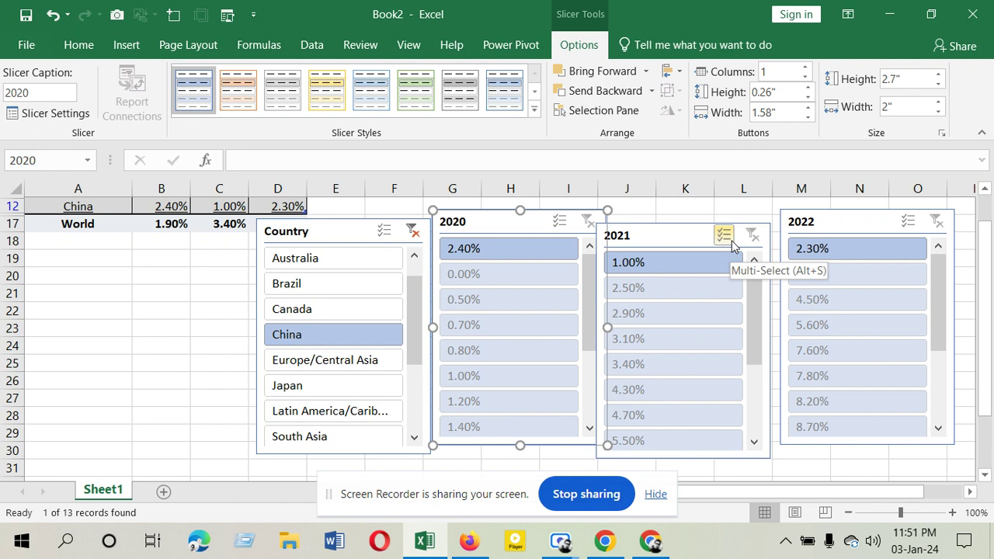
left_click(325, 368)
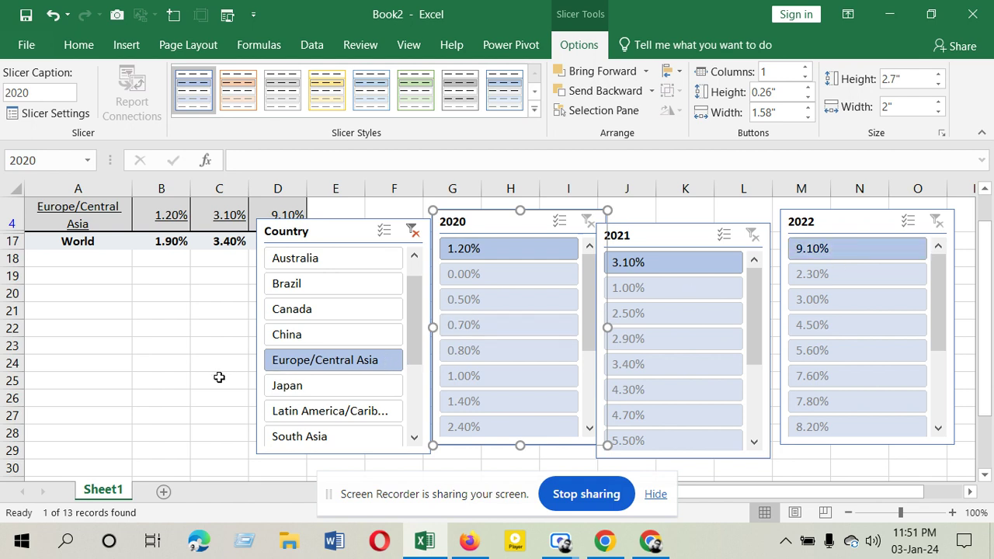
left_click(324, 398)
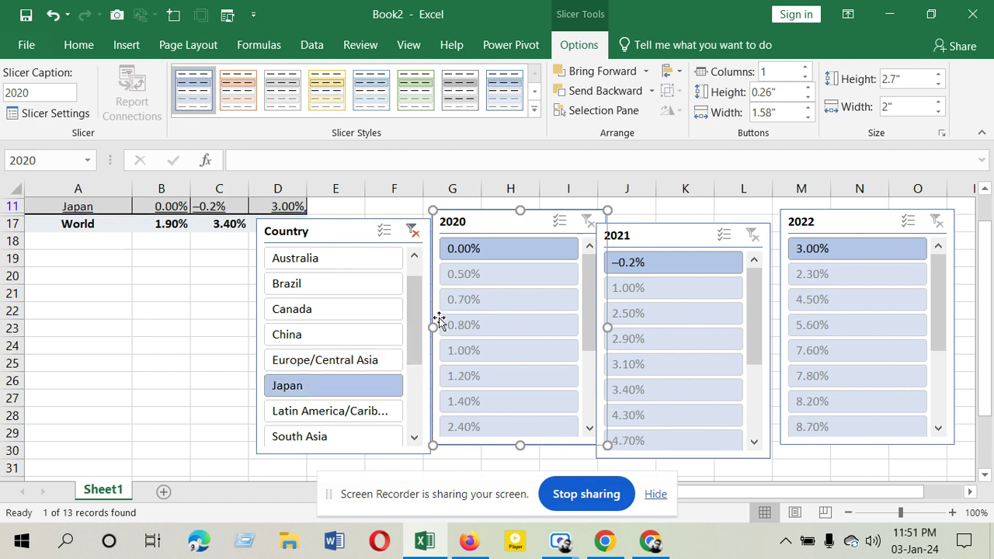
left_click(309, 388)
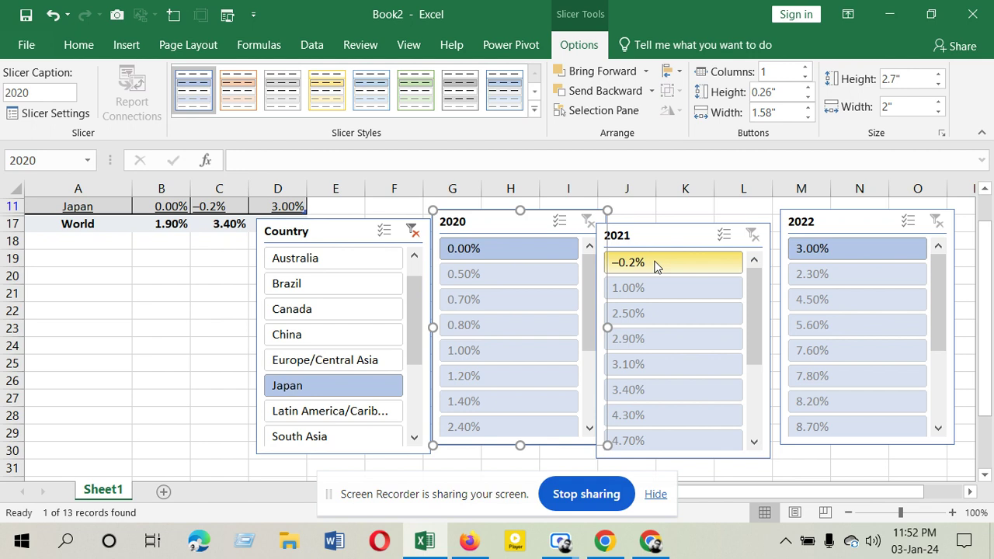
left_click(612, 266)
Step: Filter the table to Latin America/Caribbean and South Asia, one region at a time, and examine the matching 2020 slicer values
left_click(322, 418)
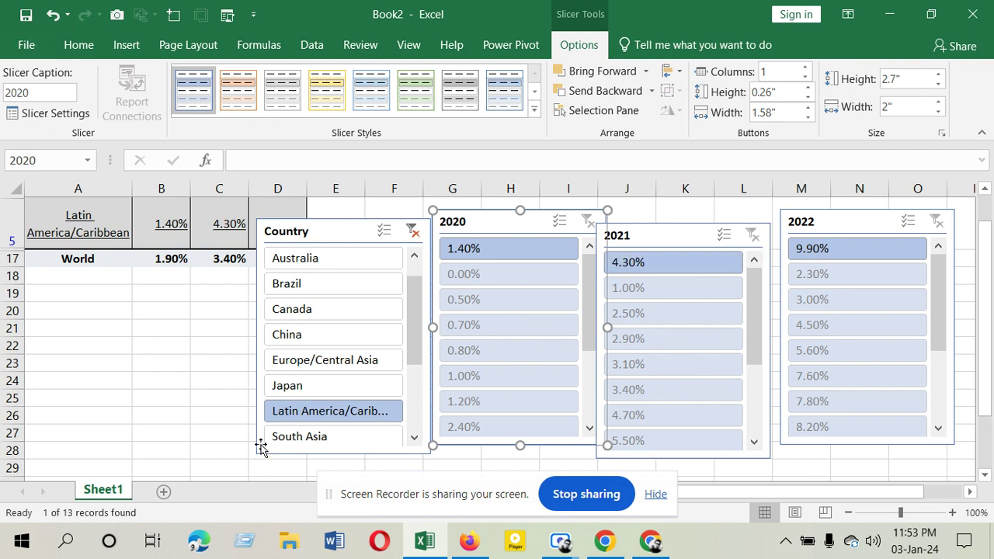
left_click(303, 438)
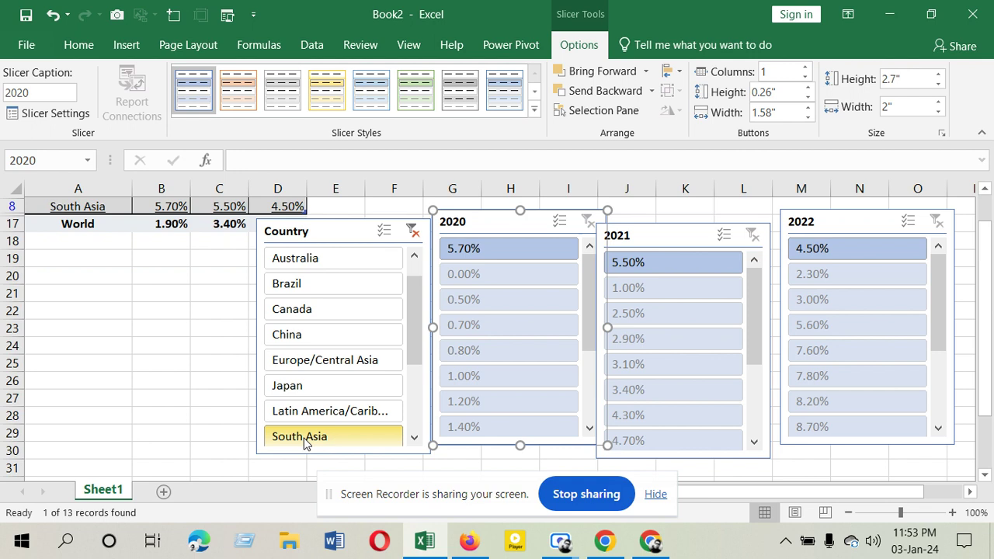
scroll(309, 441, "down", 1)
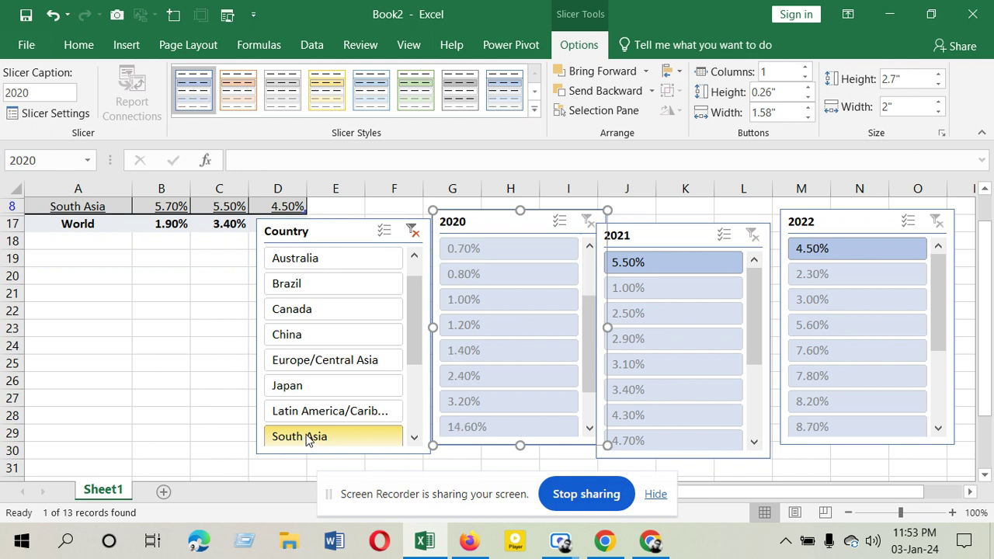
scroll(493, 376, "up", 1)
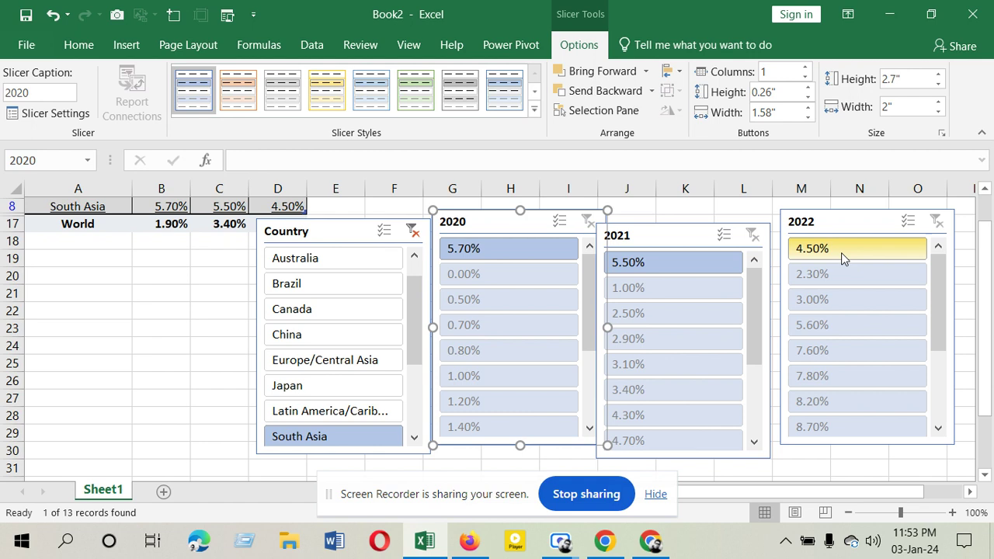
scroll(303, 433, "down", 1)
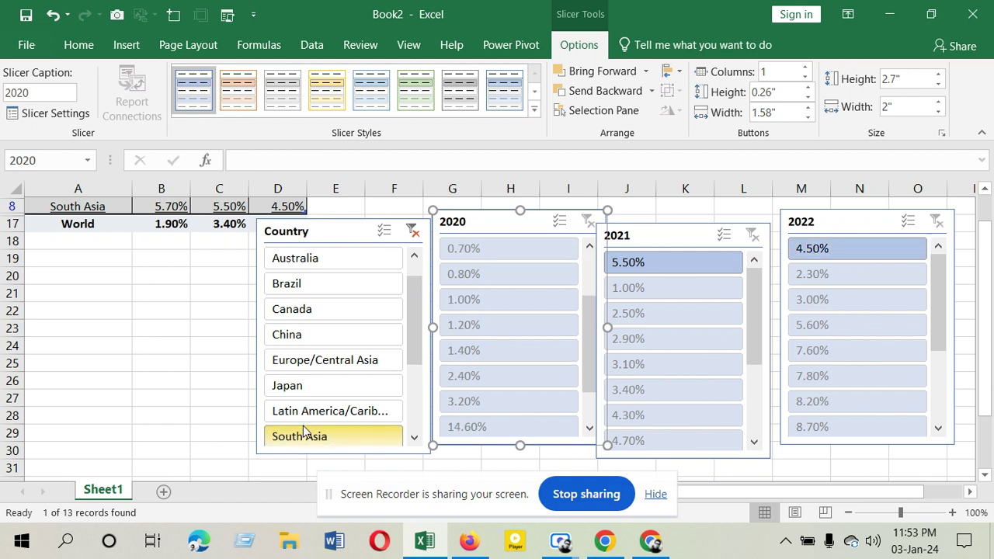
Step: Filter the table to South Korea, Turkey and United Kingdom, one at a time, and check each one's rates in the year slicers
left_click_drag(419, 354, 420, 383)
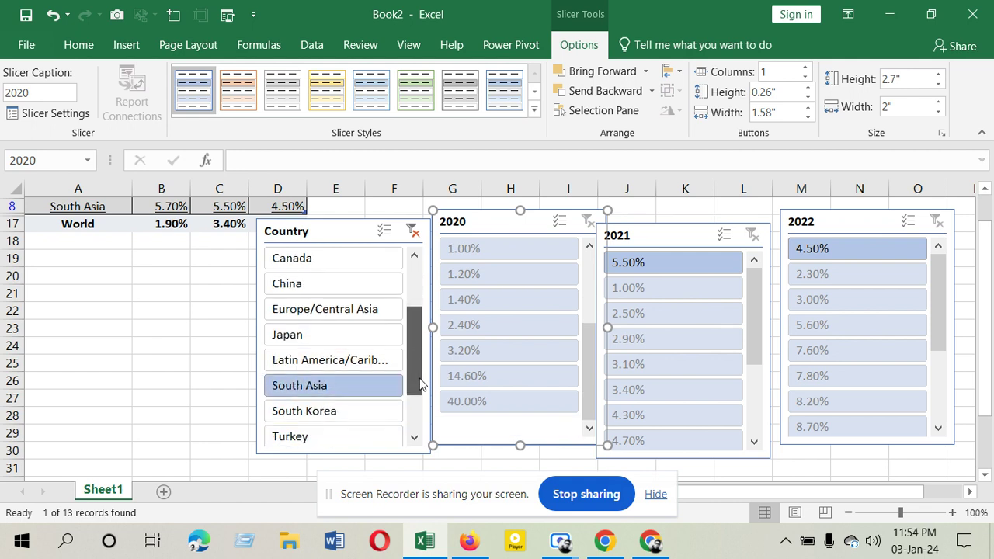
left_click(325, 413)
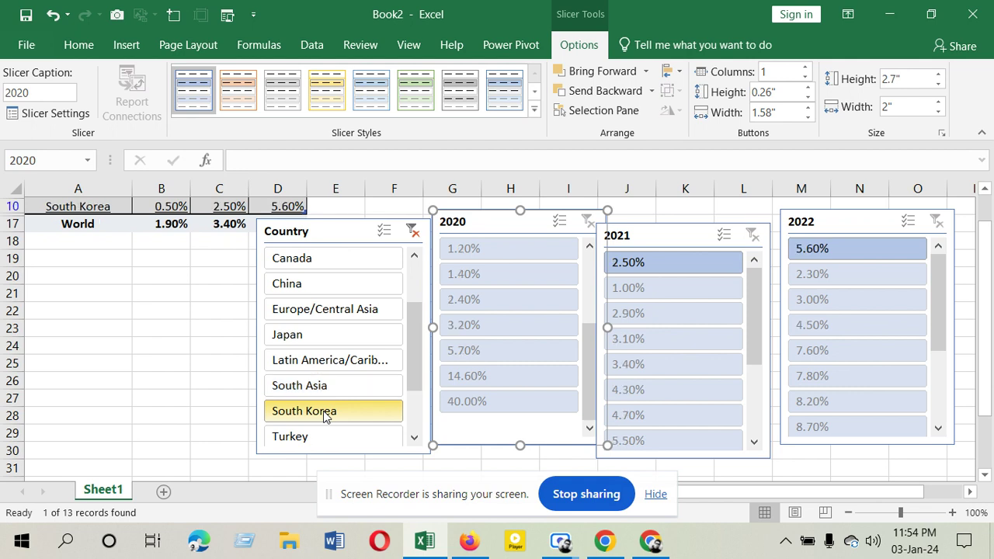
scroll(470, 351, "up", 1)
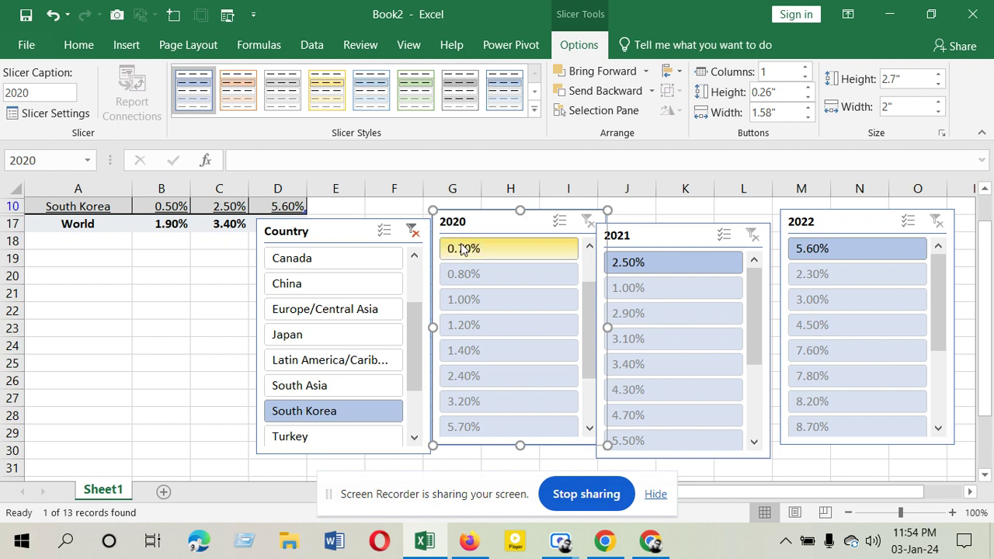
scroll(462, 248, "up", 2)
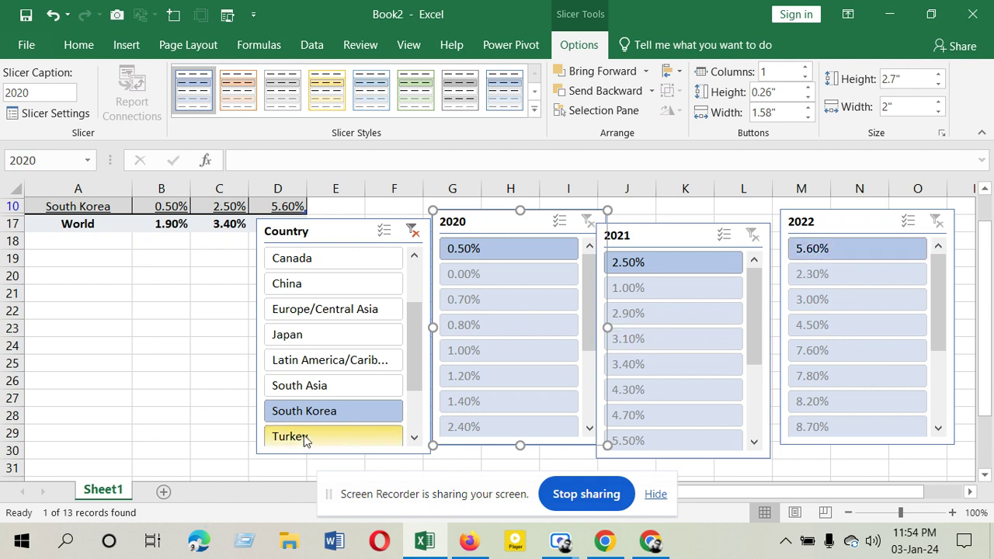
left_click_drag(410, 387, 410, 426)
left_click(316, 365)
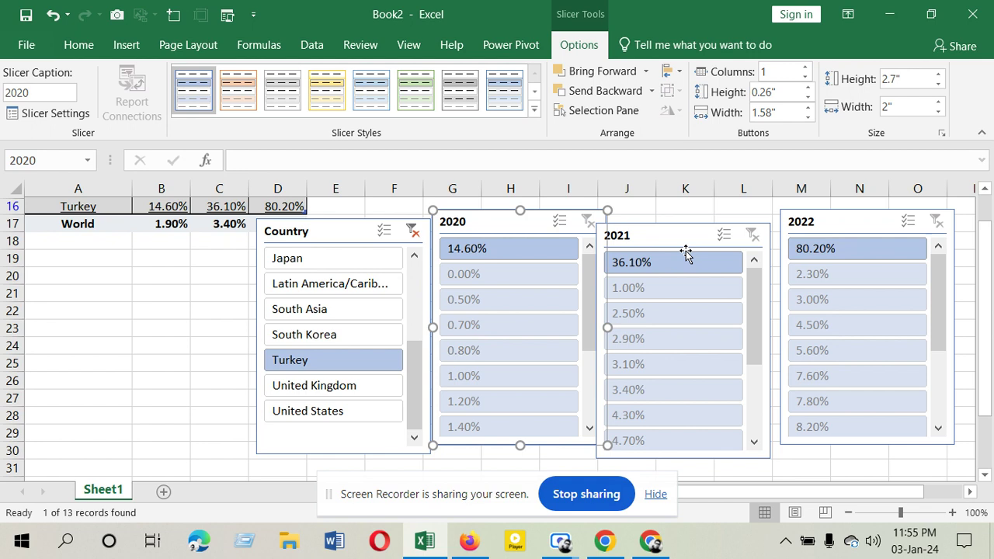
left_click(358, 392)
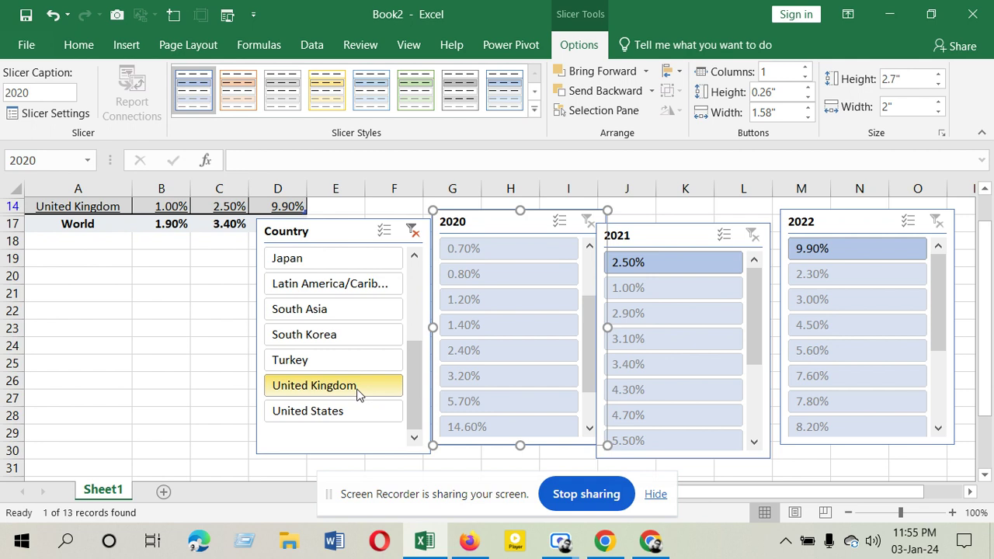
scroll(474, 264, "up", 2)
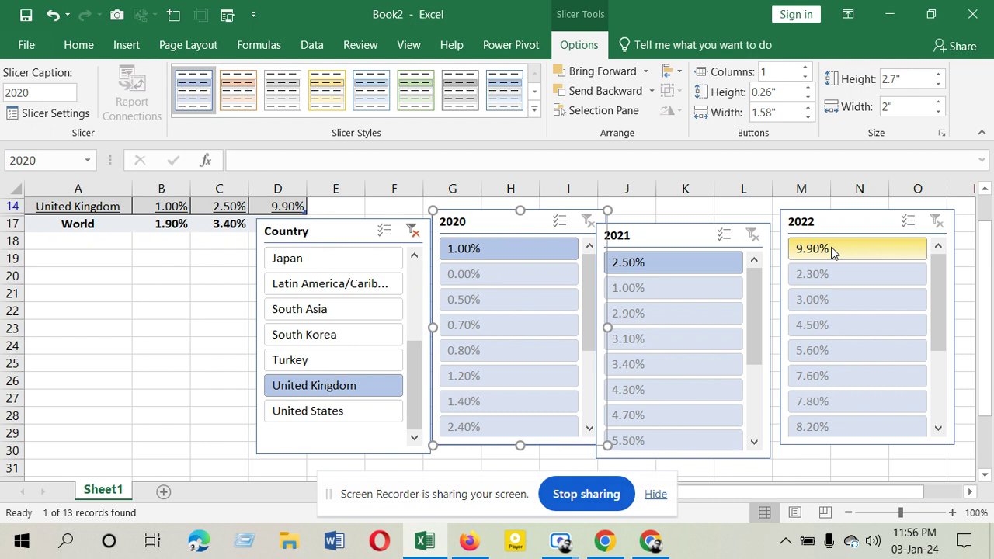
Step: Filter the inflation table to United States with the Country slicer and check its rate in the 2020 slicer
left_click(339, 420)
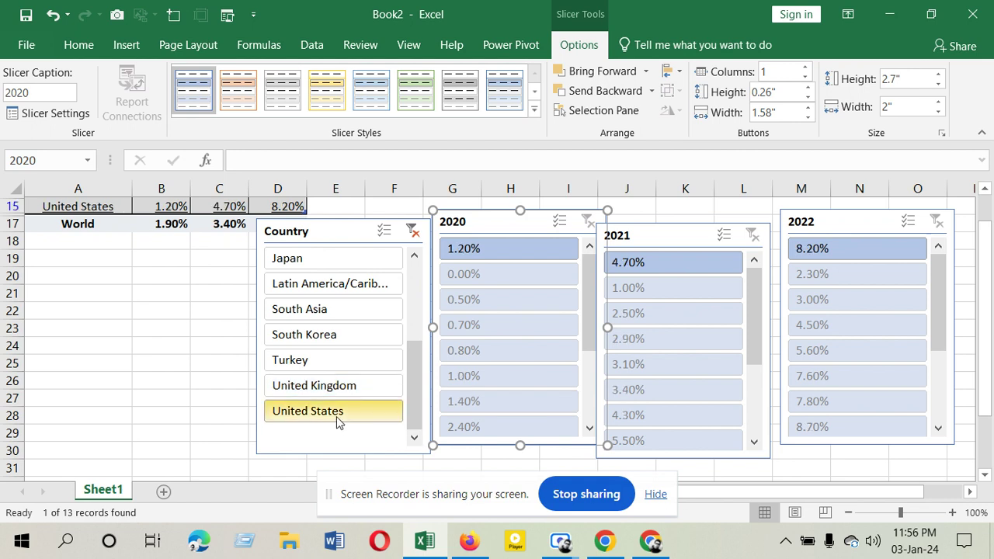
scroll(339, 421, "down", 1)
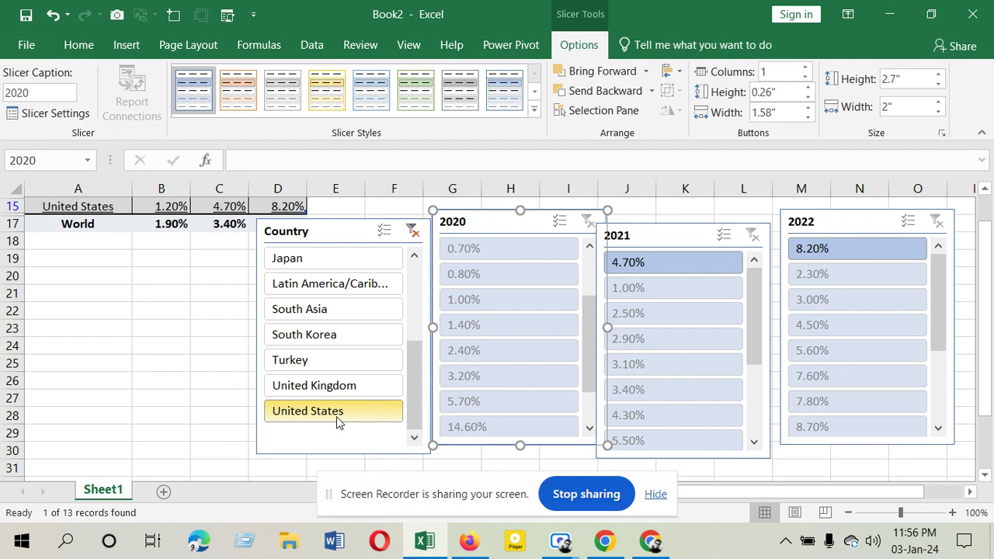
scroll(456, 357, "up", 1)
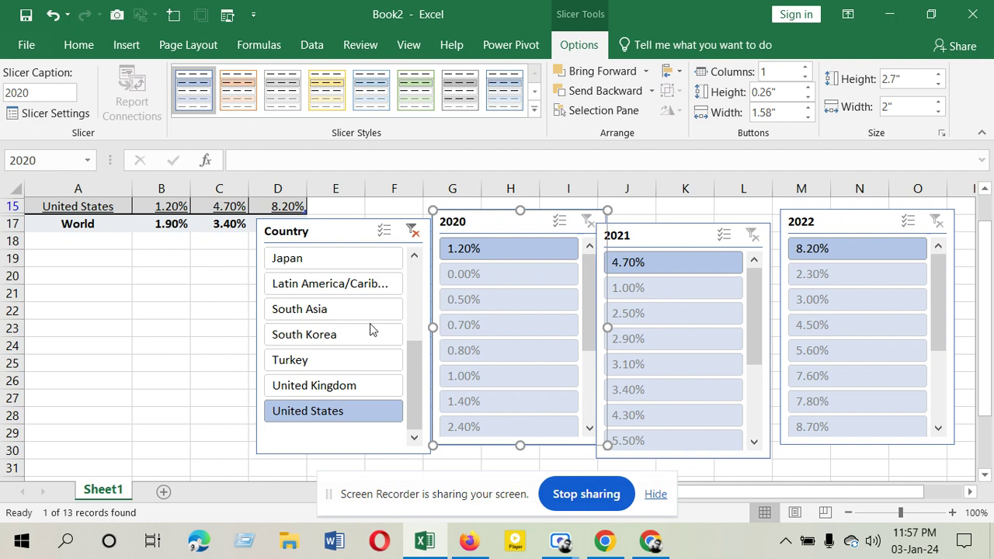
Step: Bring up the commands for inserting objects into the worksheet
left_click(116, 46)
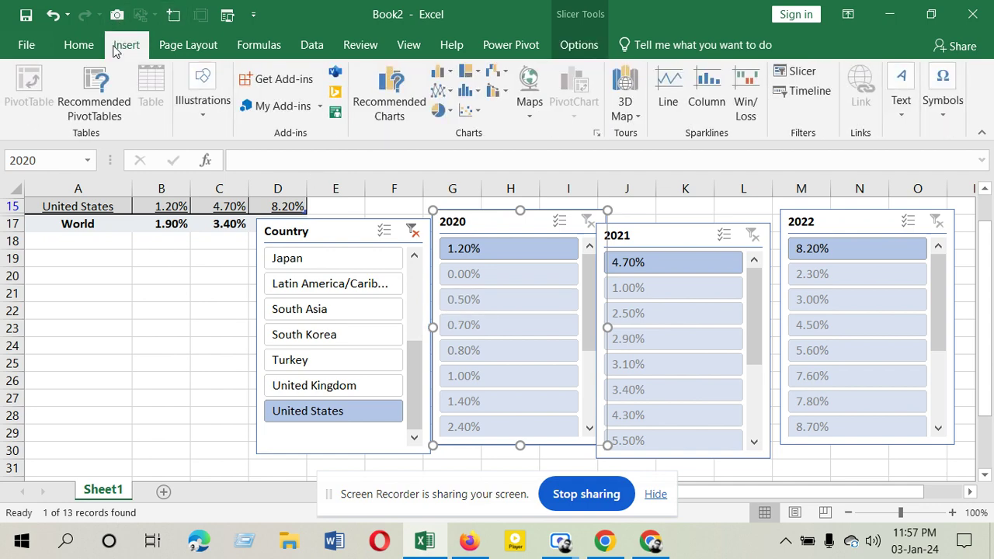